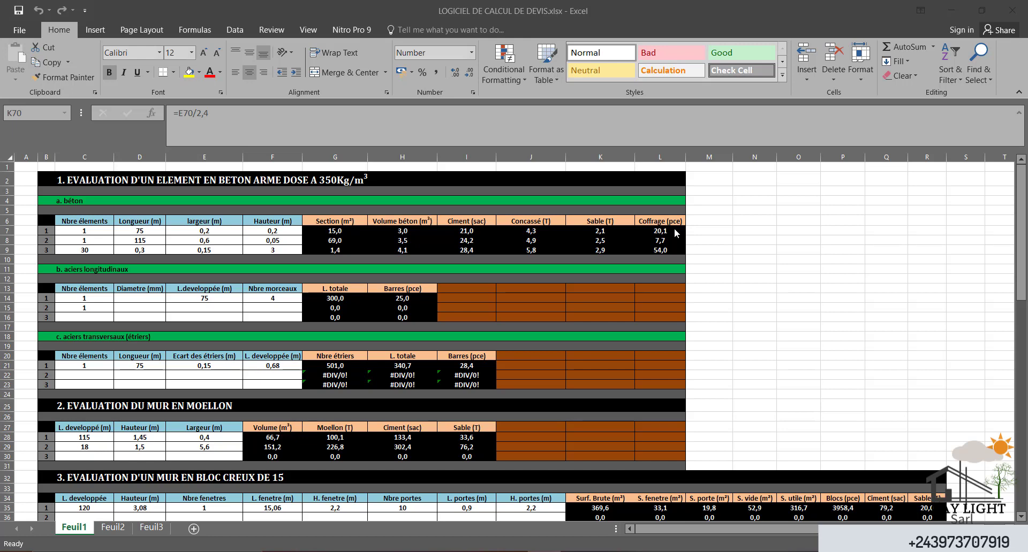
Fill the first row of the concrete table with 2 elements, length 5 m, width 0,2 m and height 0,4 m.
{"action": "mouse_move", "coordinate": [1018, 231]}
{"action": "left_mouse_down"}
{"action": "mouse_move", "coordinate": [1018, 252]}
{"action": "mouse_move", "coordinate": [1018, 231]}
{"action": "left_mouse_up"}
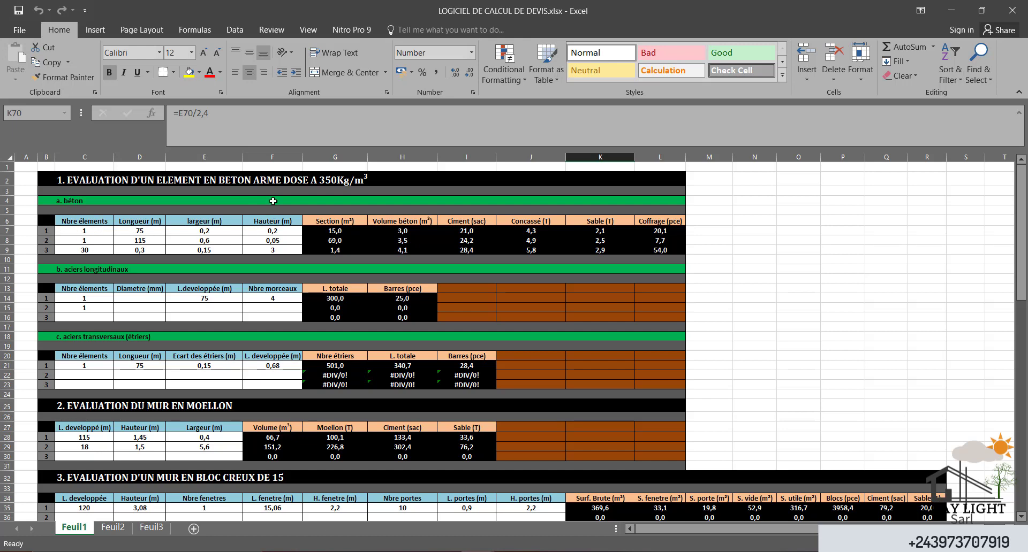
{"action": "left_click", "coordinate": [106, 233]}
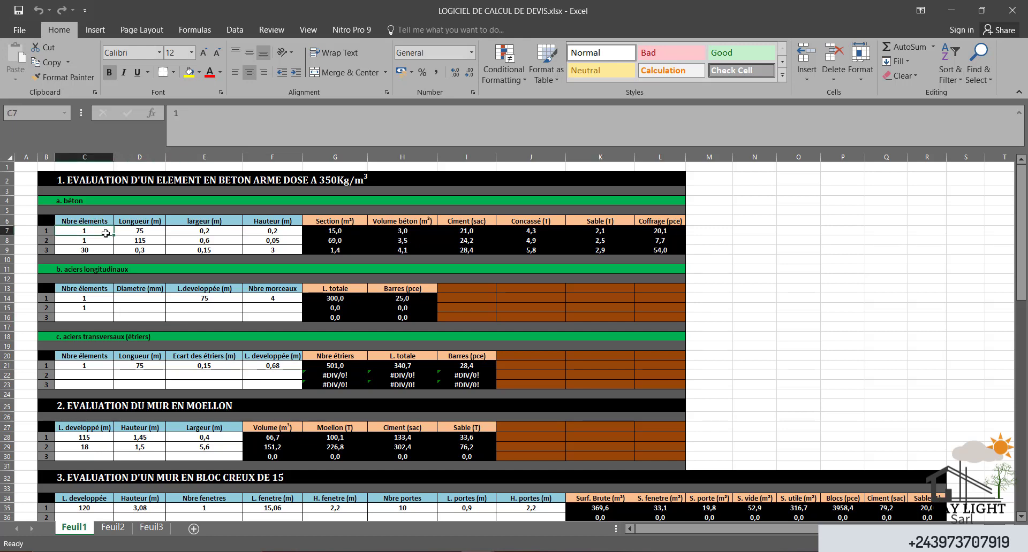
{"action": "type", "text": "2"}
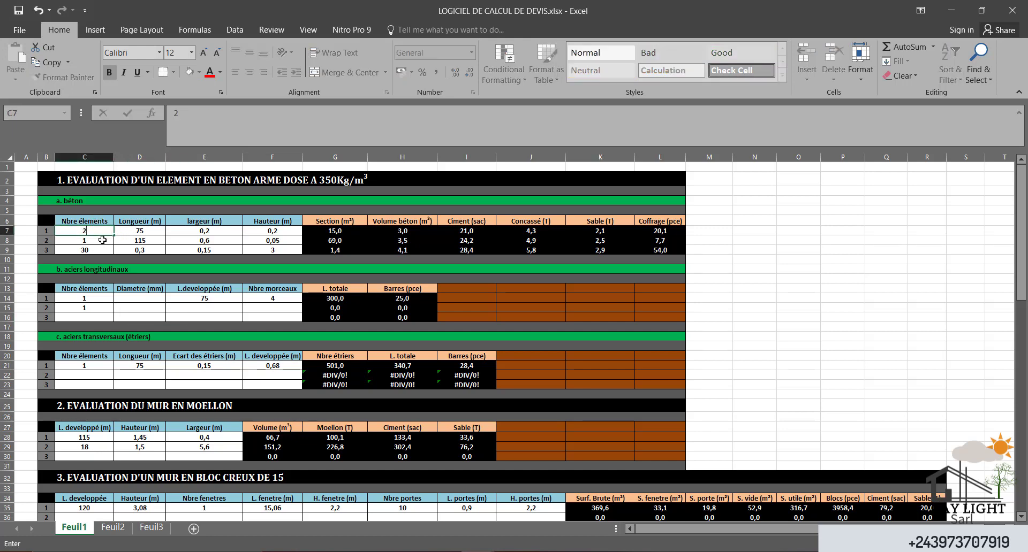
{"action": "key", "text": "Tab"}
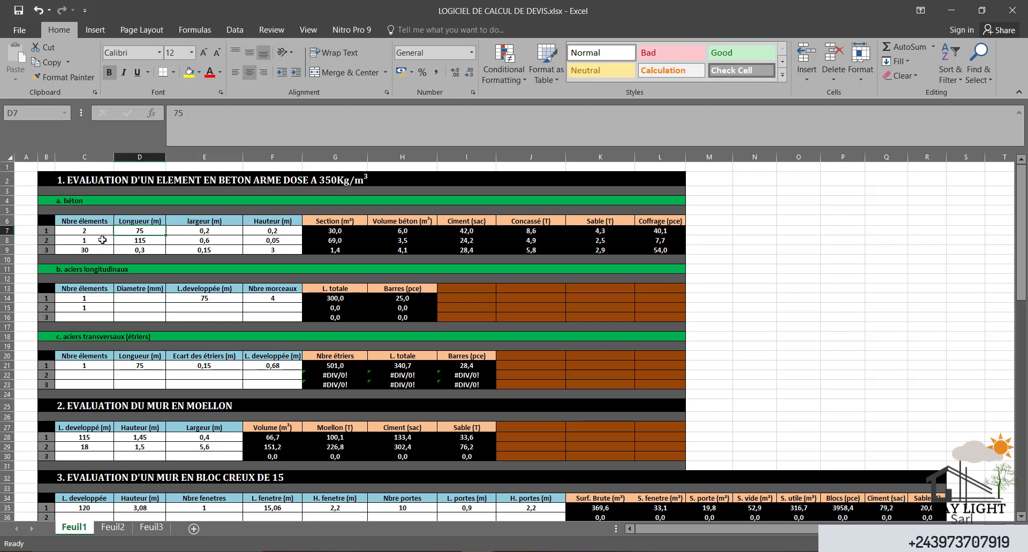
{"action": "type", "text": "5"}
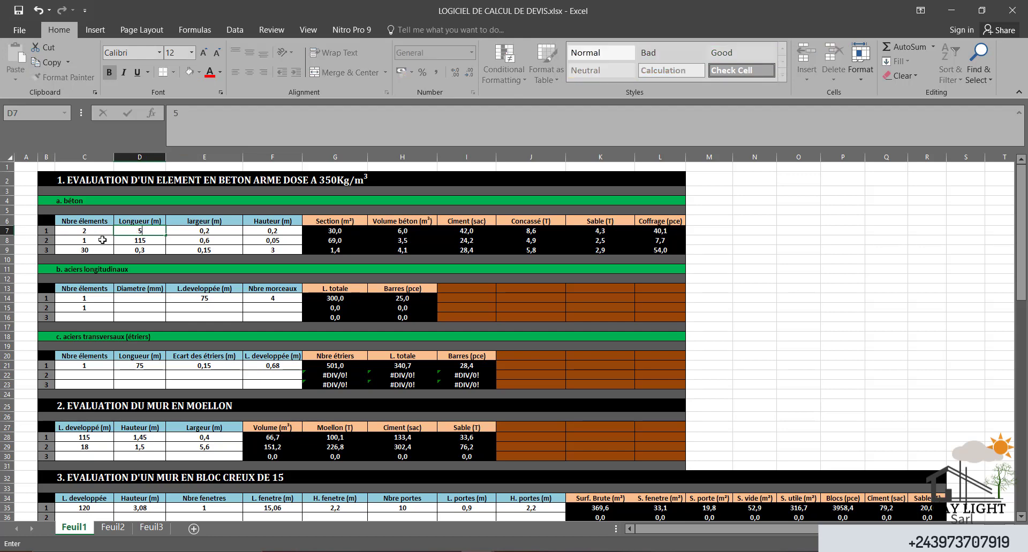
{"action": "key", "text": "Tab"}
{"action": "type", "text": "0,4"}
{"action": "key", "text": "ctrl+Return"}
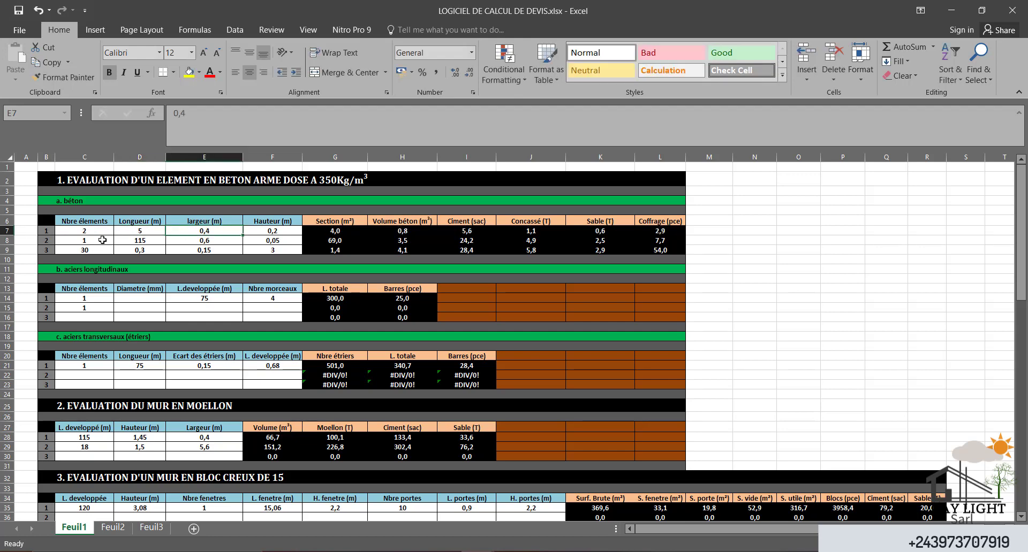
{"action": "type", "text": "0,2"}
{"action": "key", "text": "Tab"}
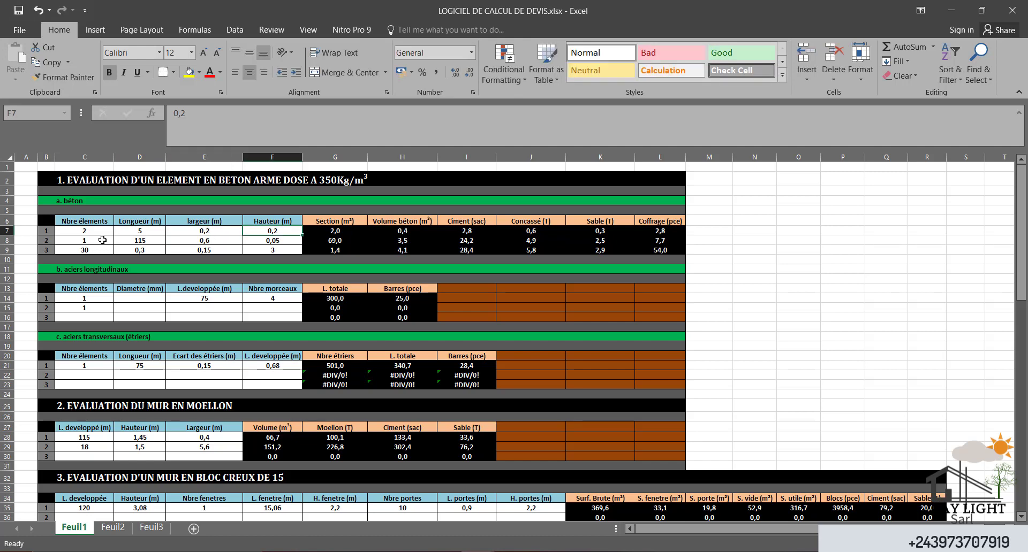
{"action": "type", "text": "0,4"}
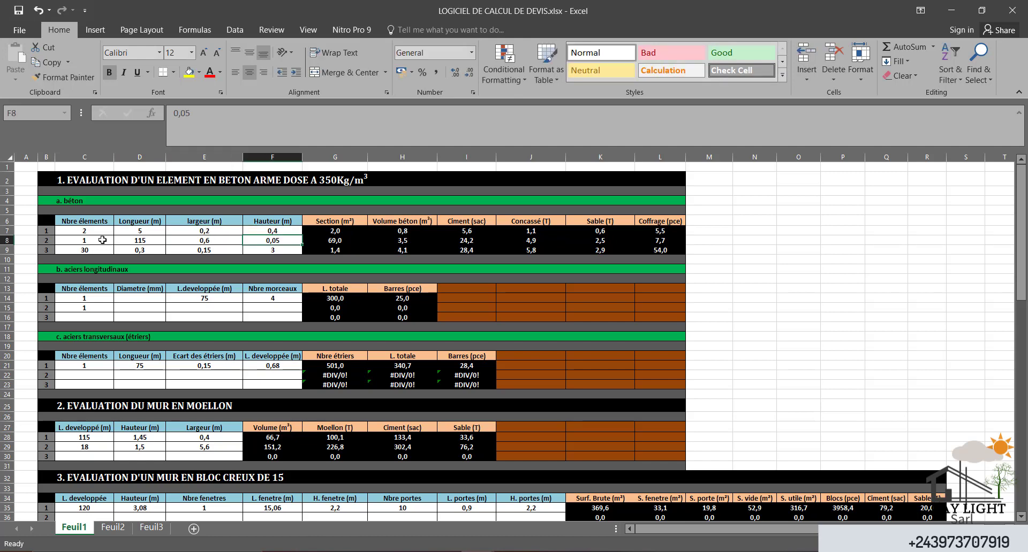
{"action": "key", "text": "Tab"}
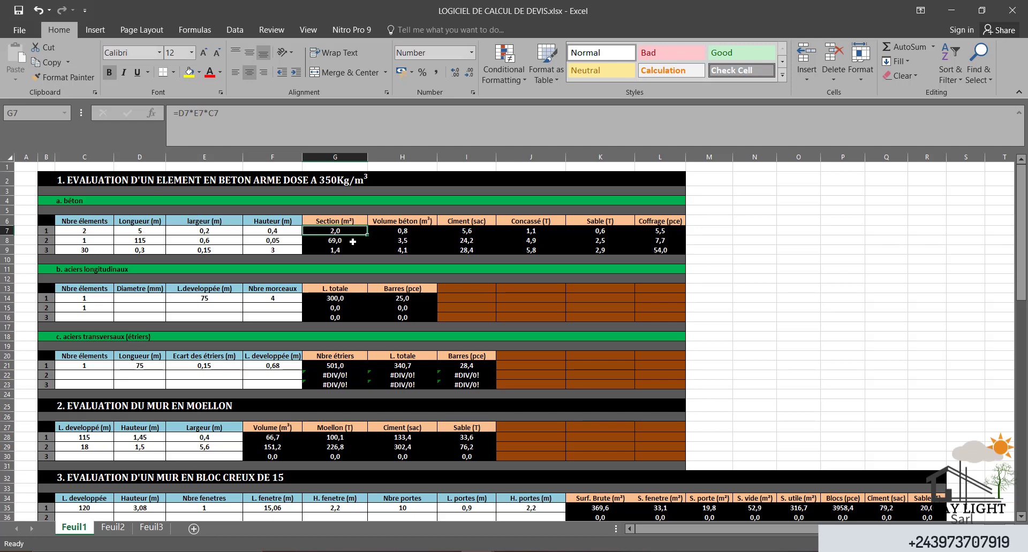
Examine the formulas for concrete volume, cement, crushed stone, sand and formwork in the concrete table, mainly in its first row.
{"action": "left_click", "coordinate": [402, 234]}
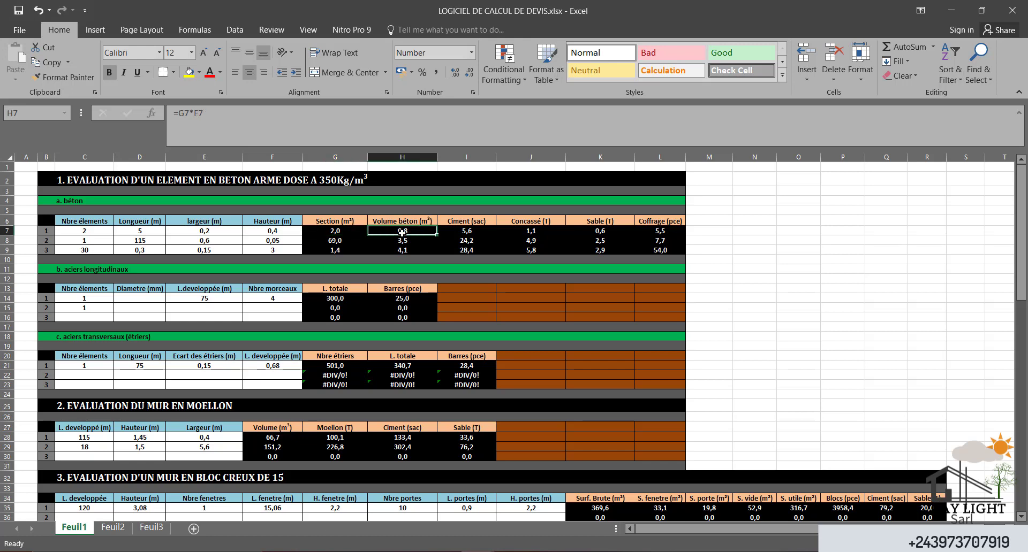
{"action": "left_click", "coordinate": [238, 124]}
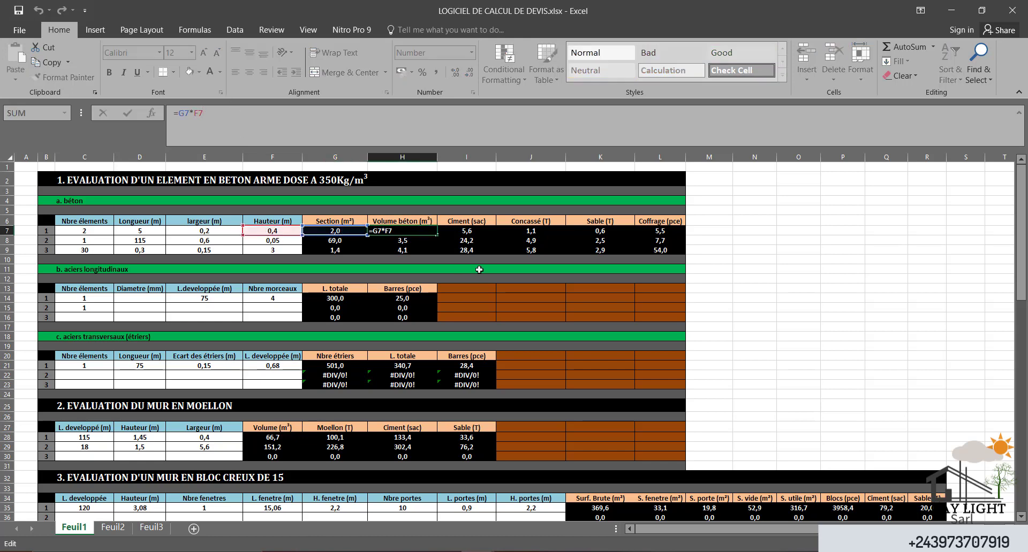
{"action": "left_click", "coordinate": [476, 233]}
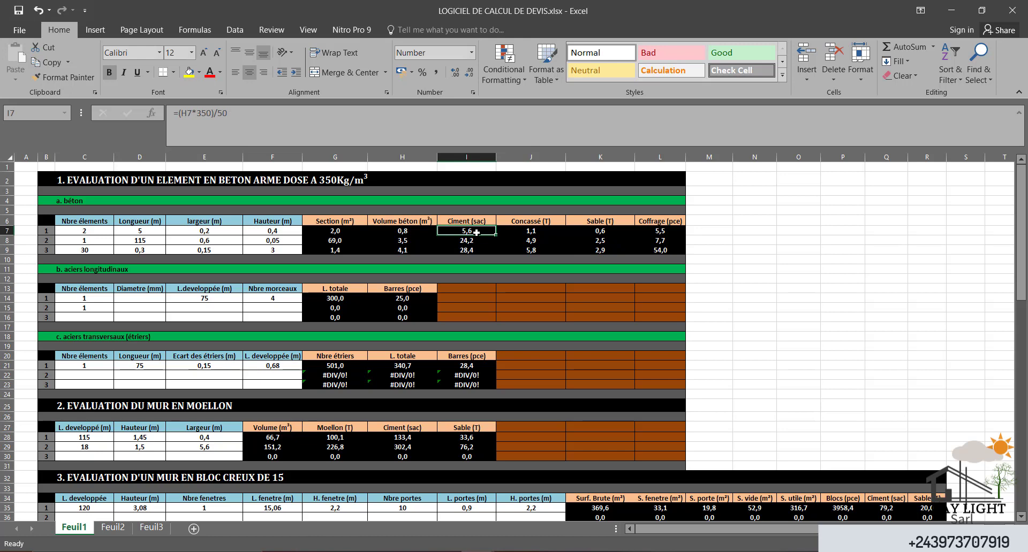
{"action": "left_click", "coordinate": [235, 119]}
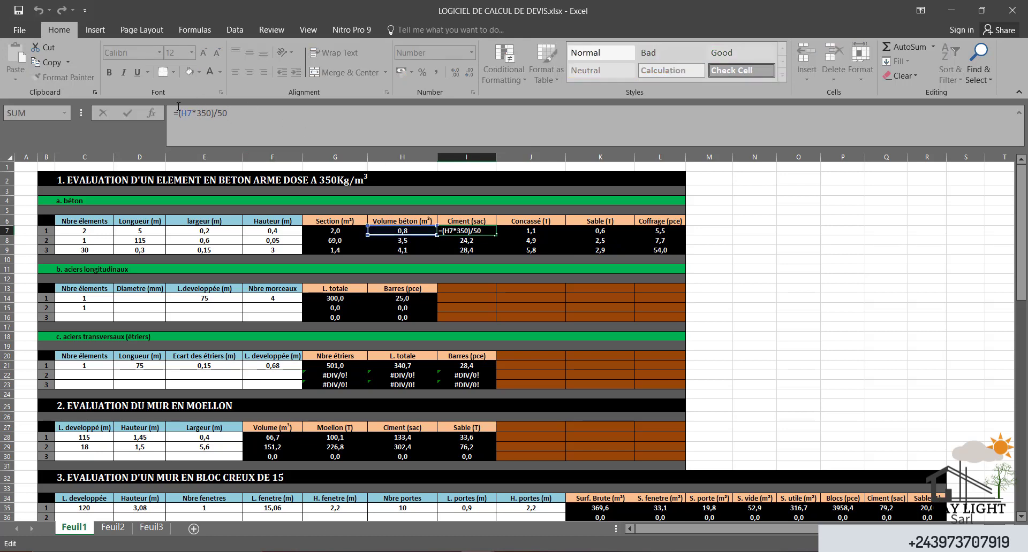
{"action": "left_click", "coordinate": [544, 252]}
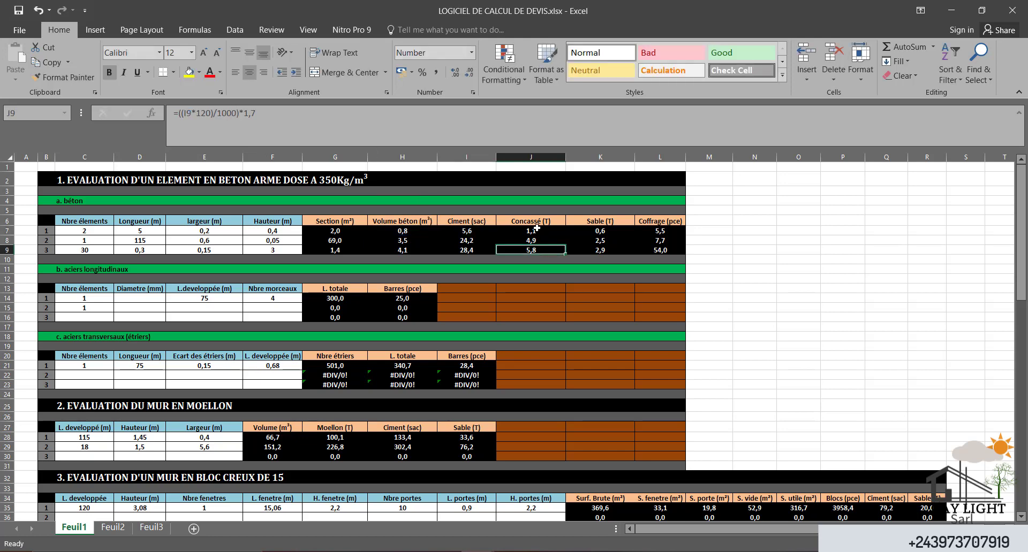
{"action": "left_click", "coordinate": [536, 228]}
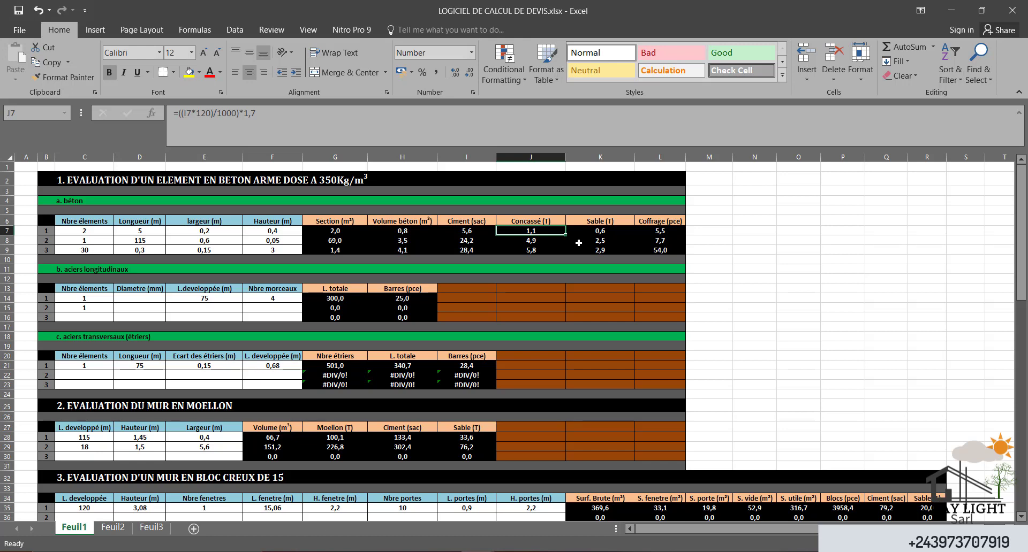
{"action": "left_click", "coordinate": [595, 230]}
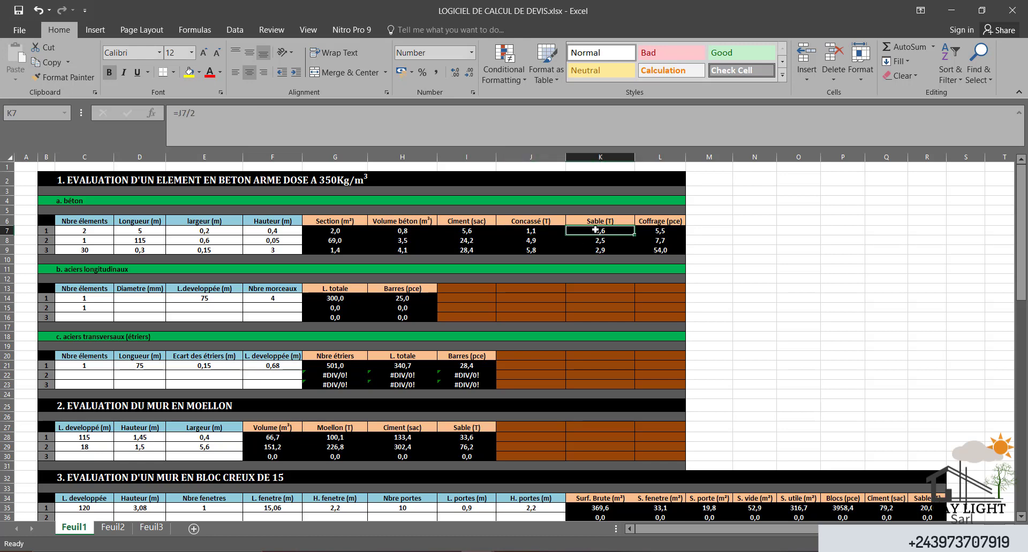
{"action": "left_click", "coordinate": [648, 231]}
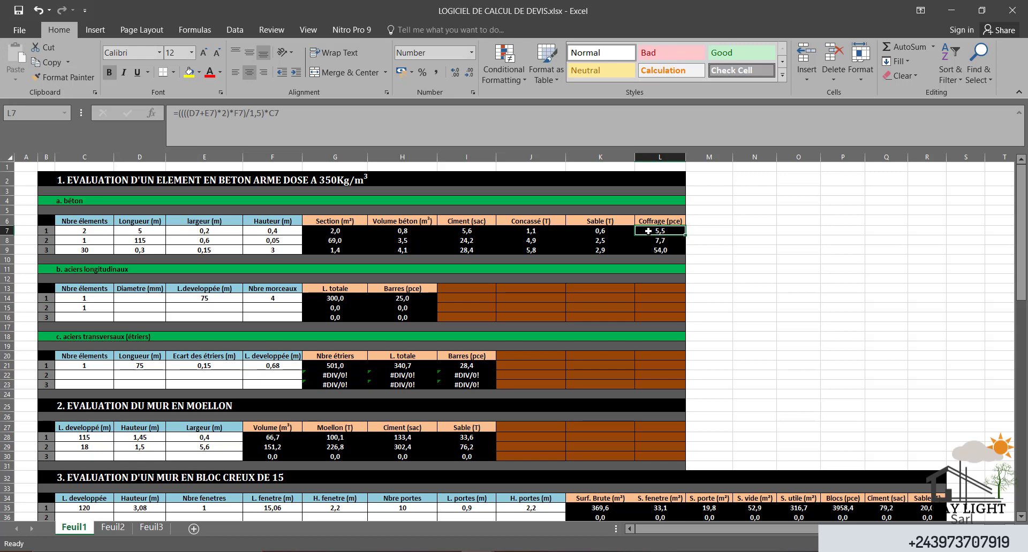
{"action": "left_click", "coordinate": [311, 130]}
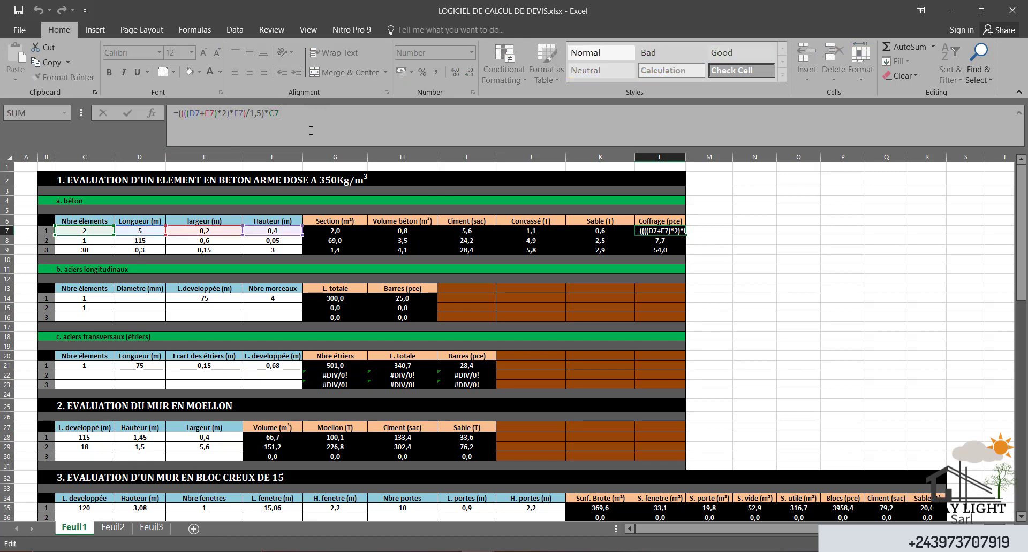
{"action": "left_click", "coordinate": [545, 287]}
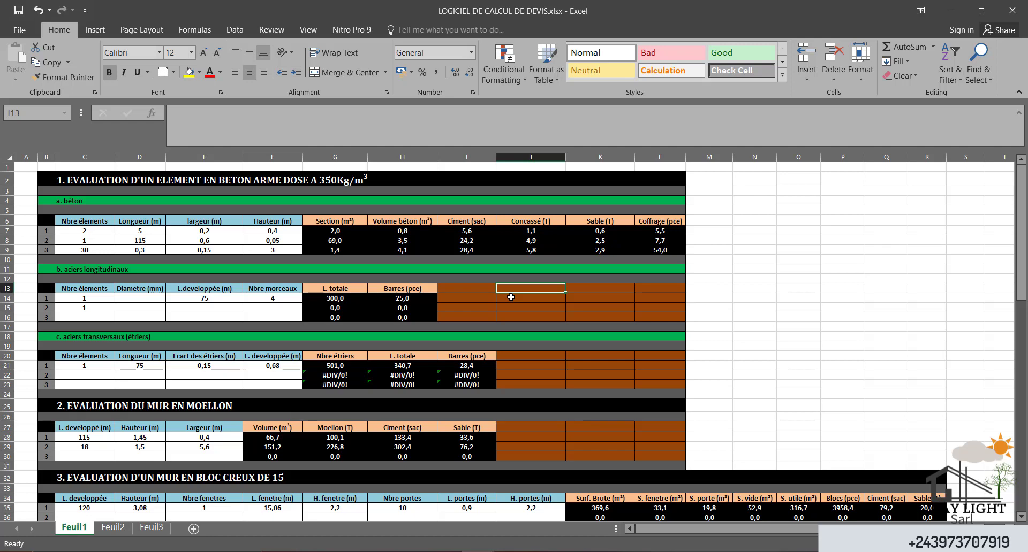
Set the first longitudinal steel row to 2 elements, a developed length of 5 m and 6 pieces.
{"action": "left_click", "coordinate": [102, 290]}
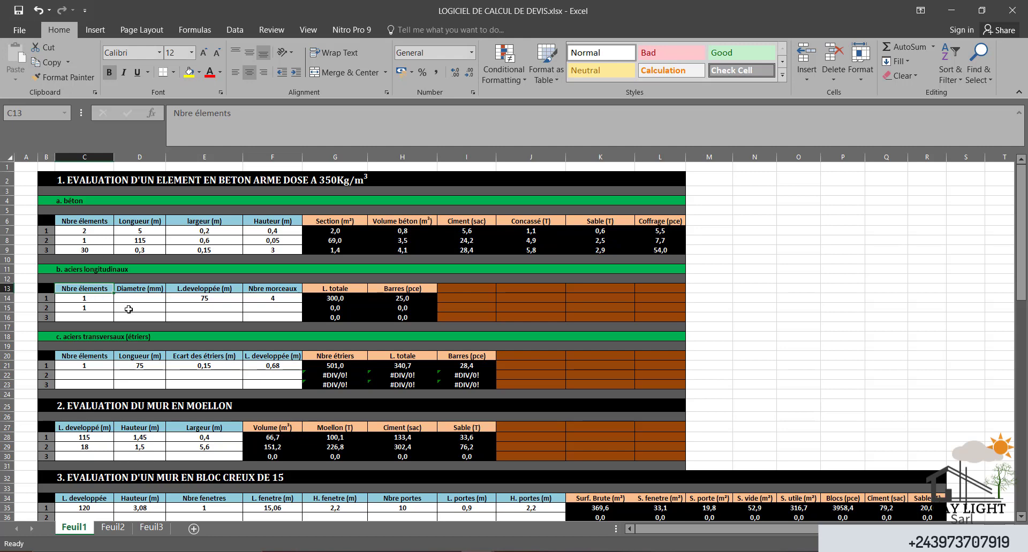
{"action": "left_click", "coordinate": [79, 306]}
{"action": "left_click", "coordinate": [84, 298]}
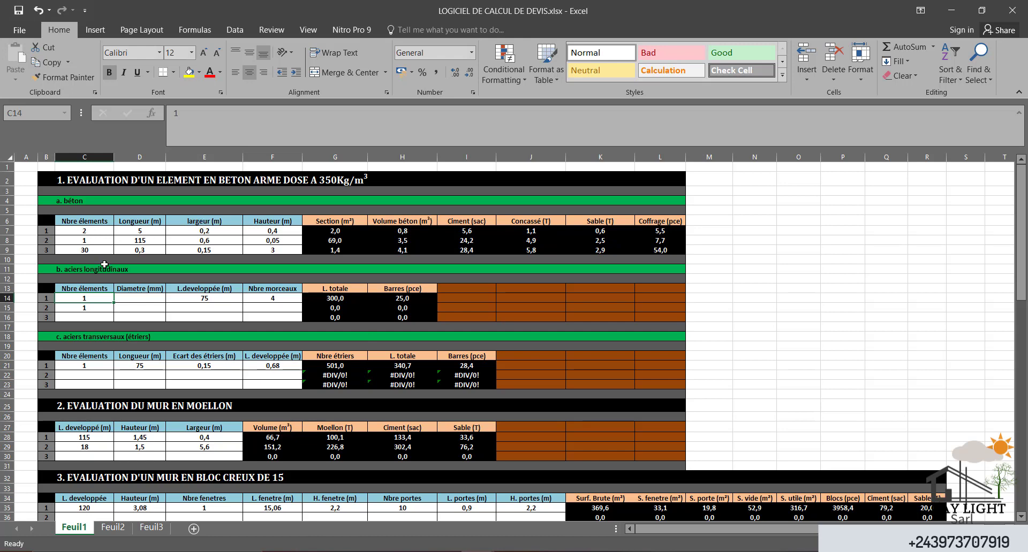
{"action": "type", "text": "2"}
{"action": "key", "text": "Tab"}
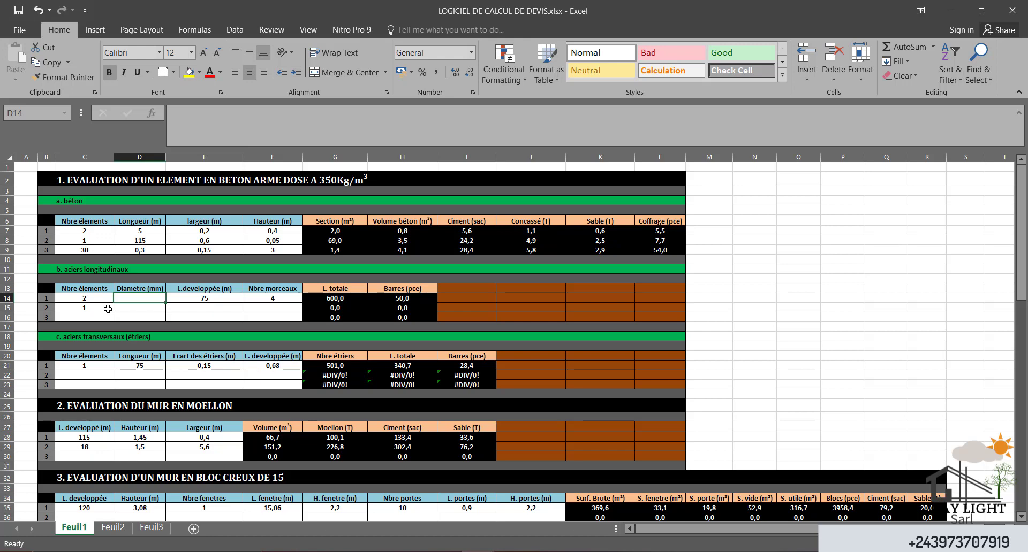
{"action": "key", "text": "Right"}
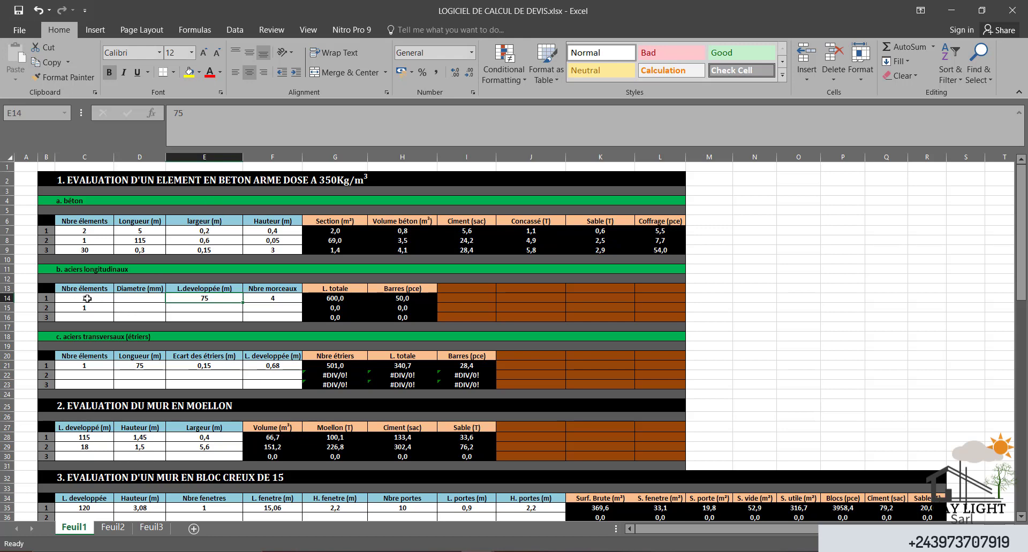
{"action": "type", "text": "5"}
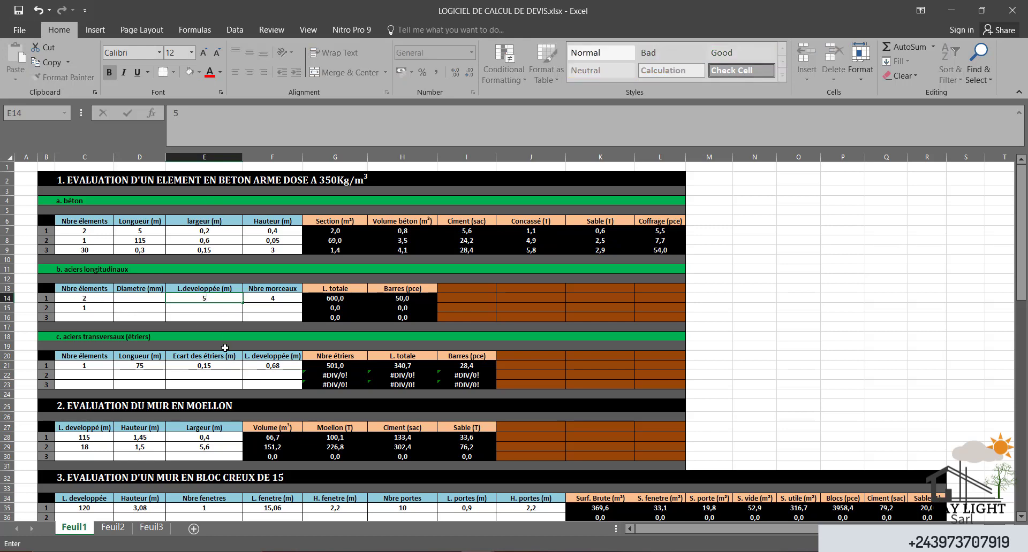
{"action": "key", "text": "Tab"}
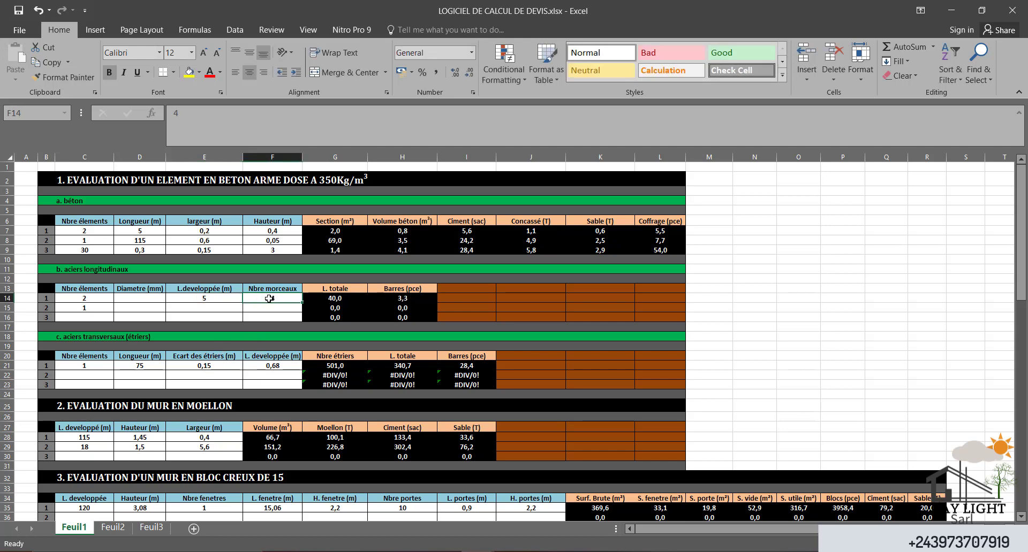
{"action": "type", "text": "6"}
{"action": "key", "text": "ctrl+Return"}
Inspect the total length and bar count formulas in the first longitudinal steel row.
{"action": "left_click", "coordinate": [327, 301]}
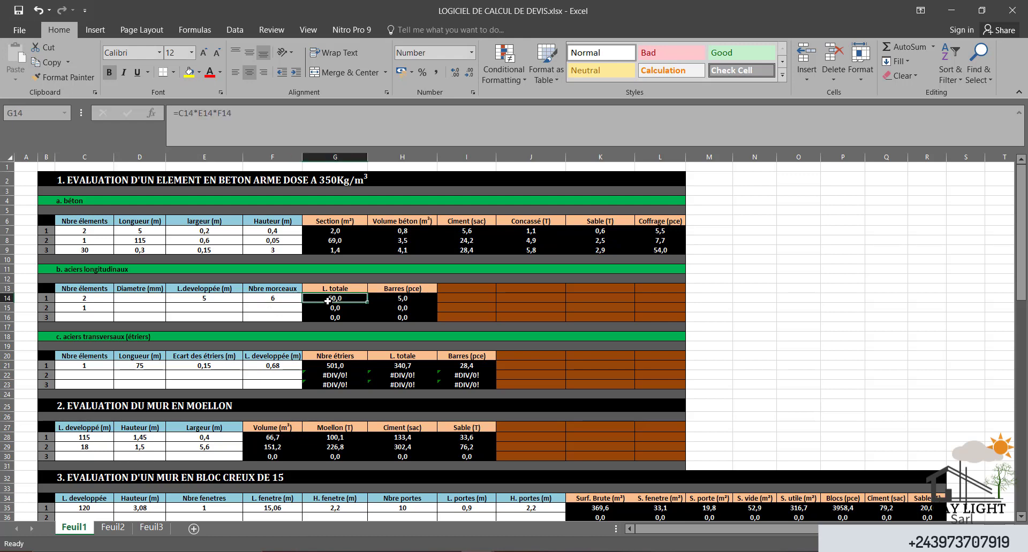
{"action": "left_click", "coordinate": [397, 301]}
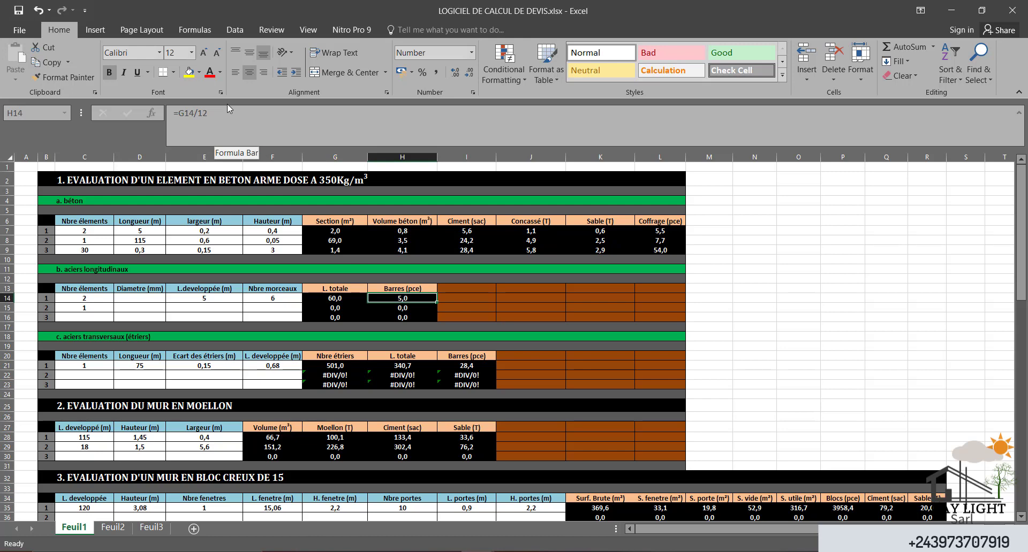
{"action": "left_click", "coordinate": [214, 298]}
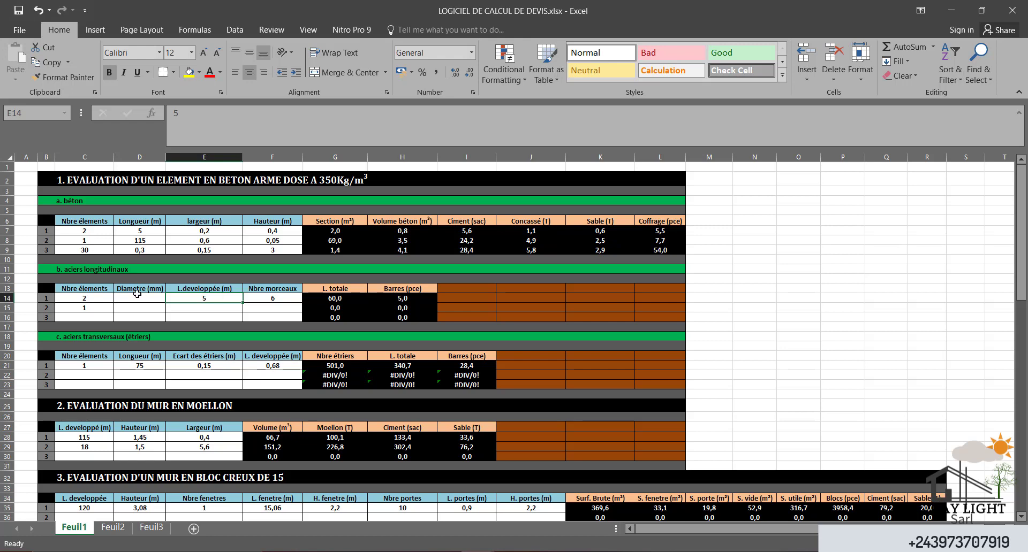
Set the first transverse steel (stirrups) row to 2 elements and a length of 5 m.
{"action": "left_click", "coordinate": [98, 368]}
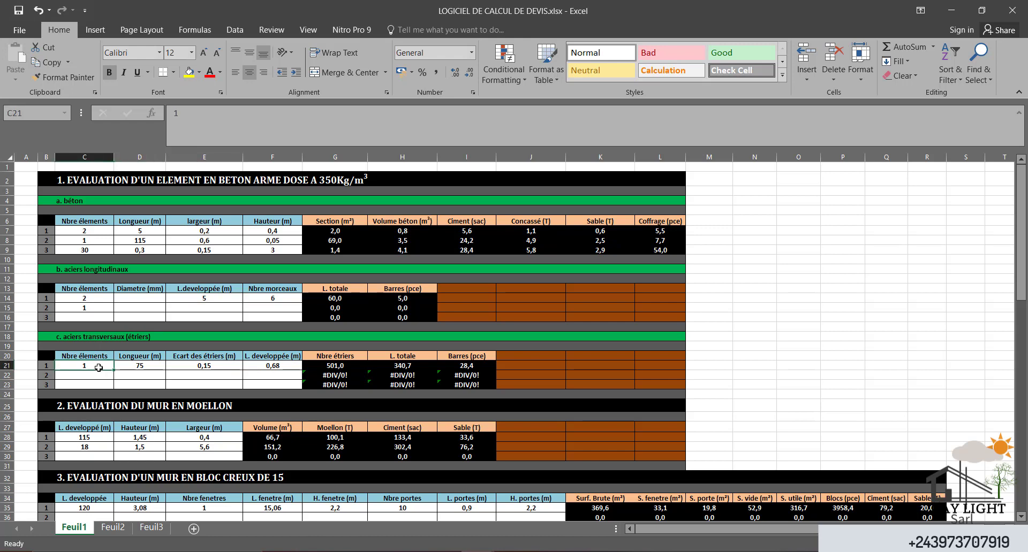
{"action": "type", "text": "2"}
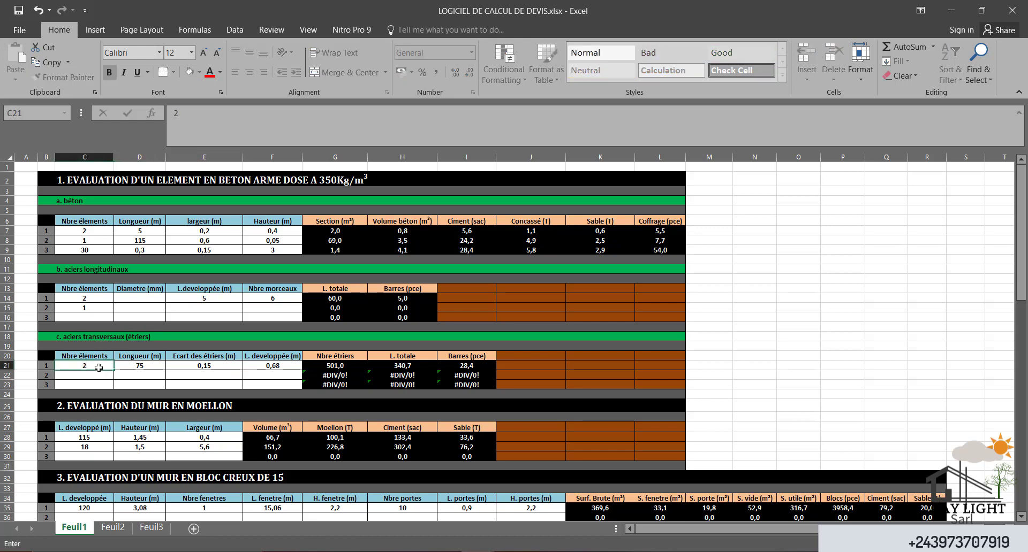
{"action": "key", "text": "Tab"}
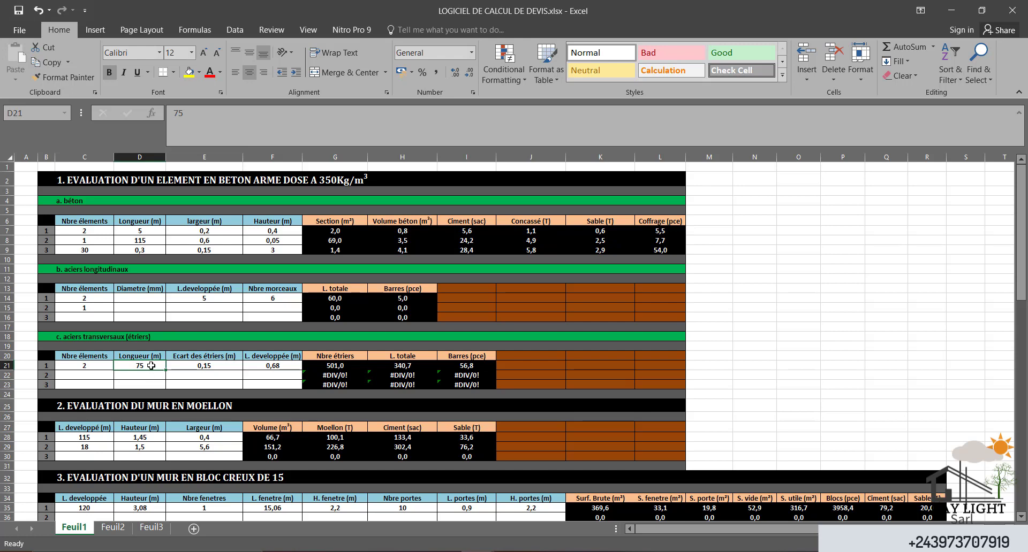
{"action": "type", "text": "5"}
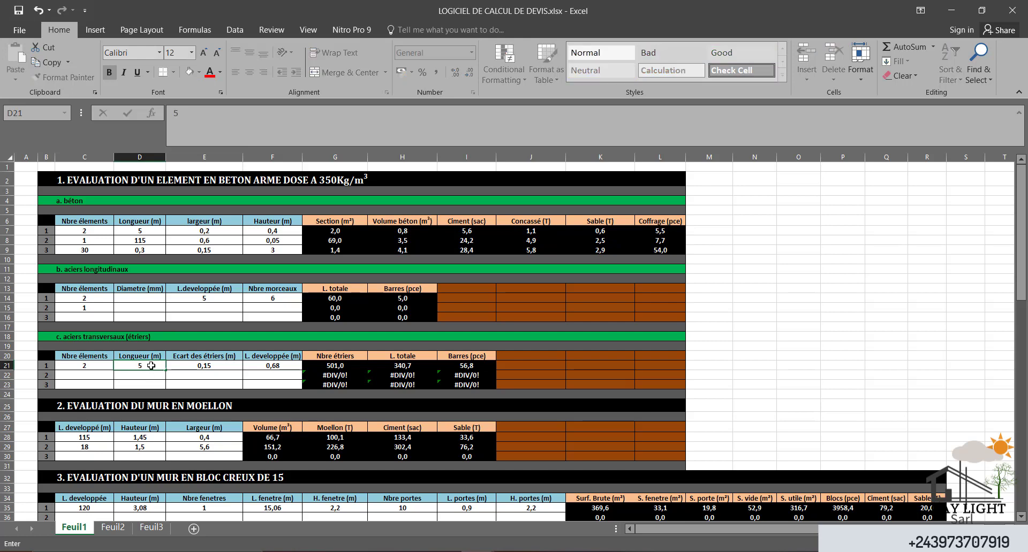
{"action": "key", "text": "Tab"}
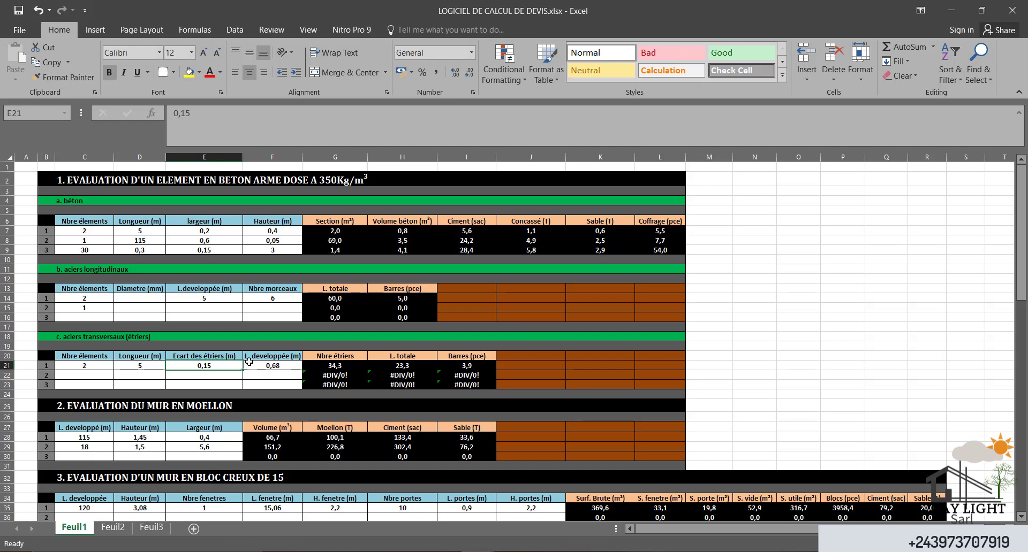
Open the Calculator and add 15 + 15 + 35 + 35 + 10 to work out the stirrup's developed length.
{"action": "left_click", "coordinate": [290, 366]}
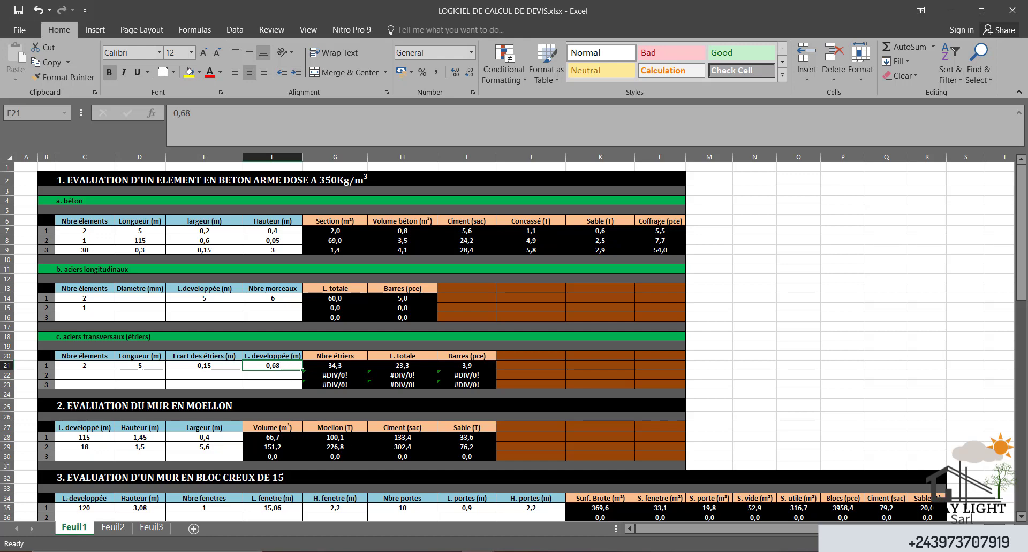
{"action": "left_click", "coordinate": [128, 551]}
{"action": "type", "text": "ca"}
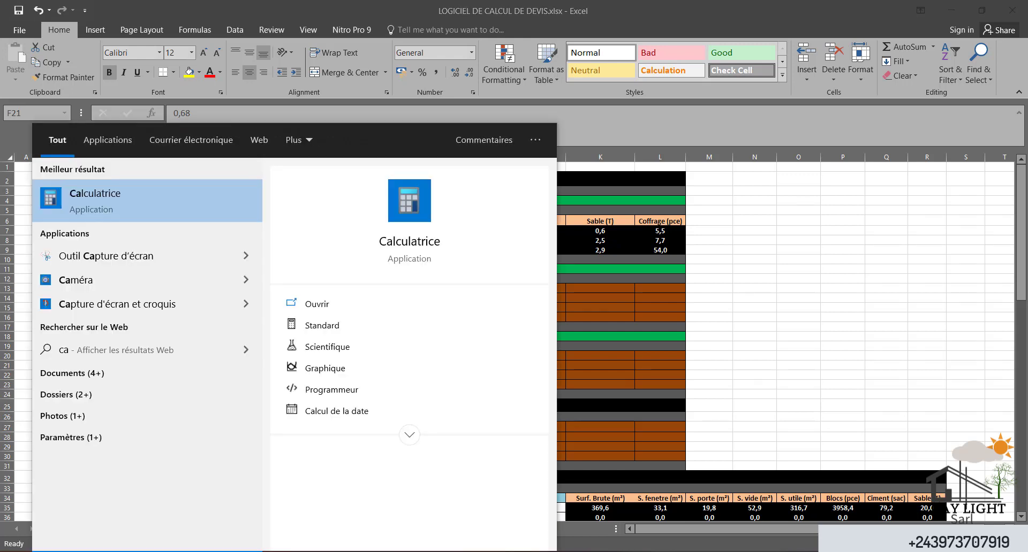
{"action": "type", "text": "lcu"}
{"action": "key", "text": "Return"}
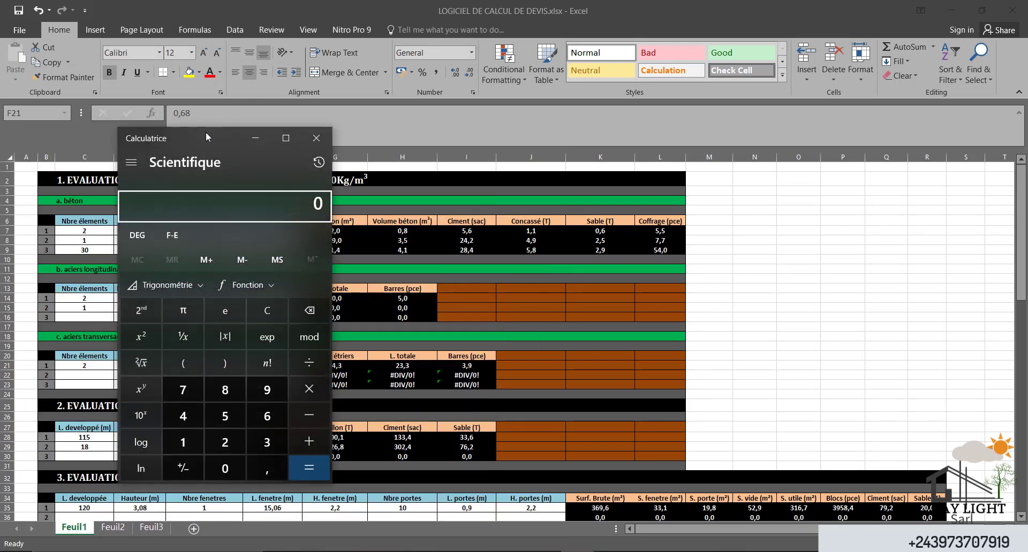
{"action": "left_click_drag", "start_coordinate": [206, 131], "coordinate": [689, 86]}
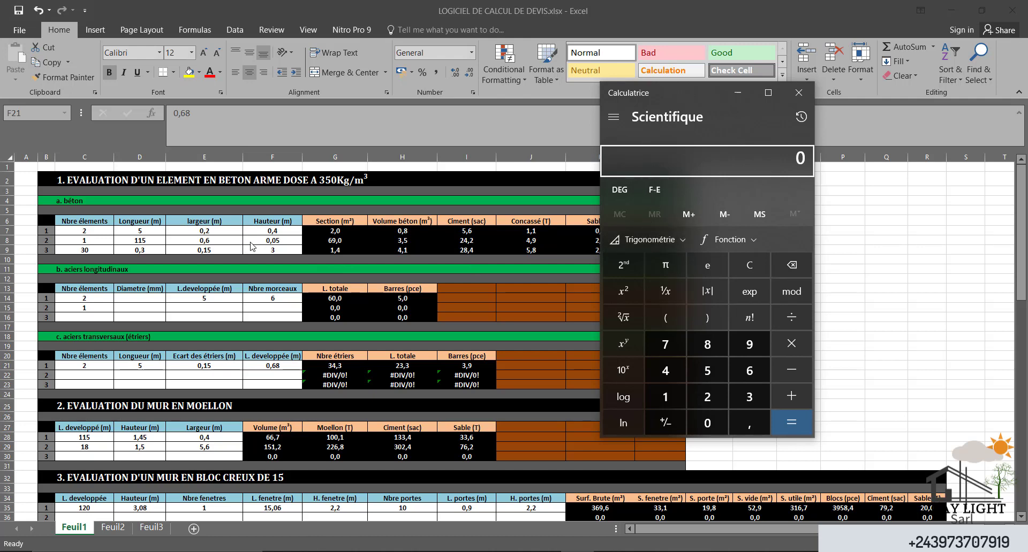
{"action": "type", "text": "15 + 15 + 35 + 35 + 10 ="}
Set the developed length in the first stirrup row of the estimate workbook to 1,1 m.
{"action": "left_click", "coordinate": [253, 365]}
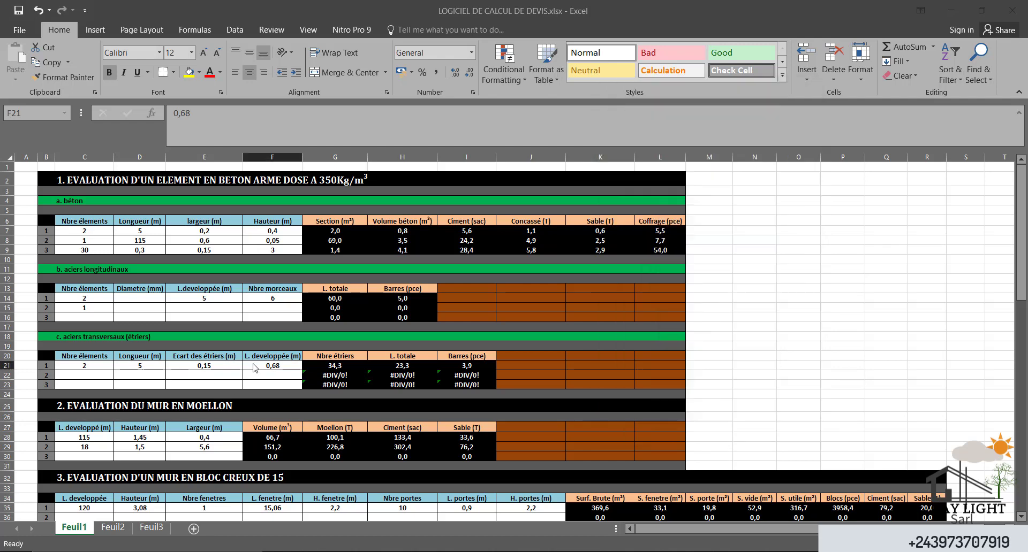
{"action": "type", "text": "1,1"}
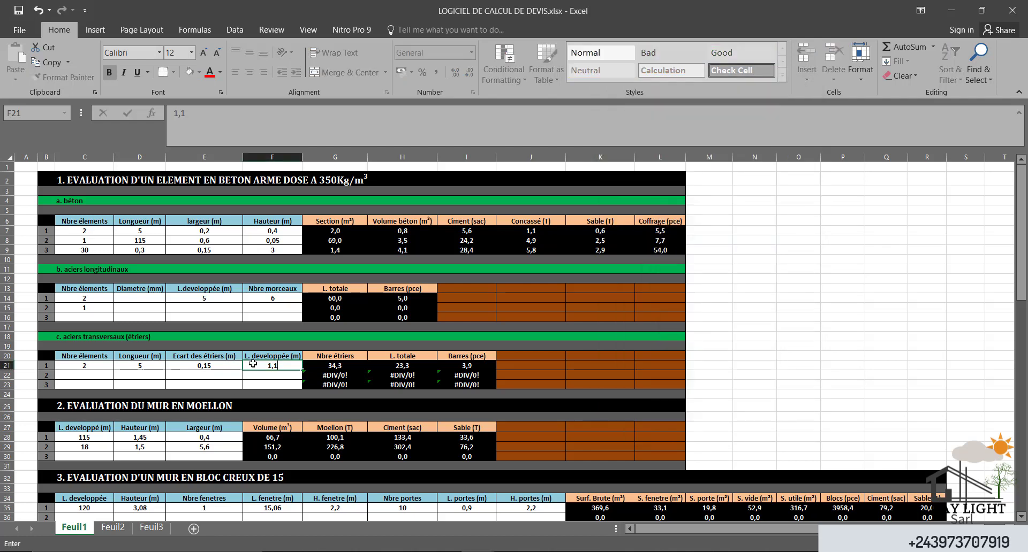
{"action": "key", "text": "ctrl+Return"}
Inspect the stirrup count, total length and bar count formulas in the first transverse steel row.
{"action": "key", "text": "Right"}
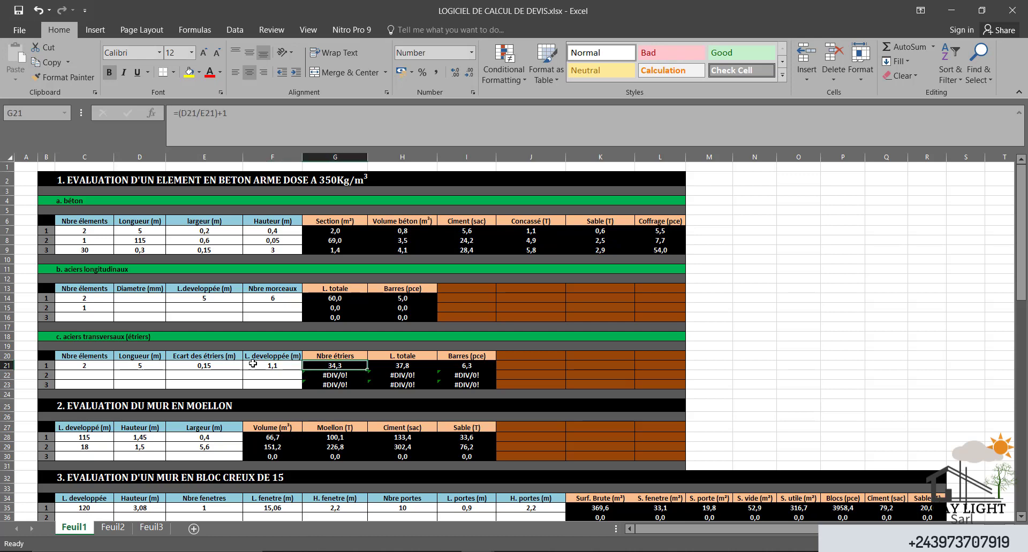
{"action": "left_click", "coordinate": [278, 126]}
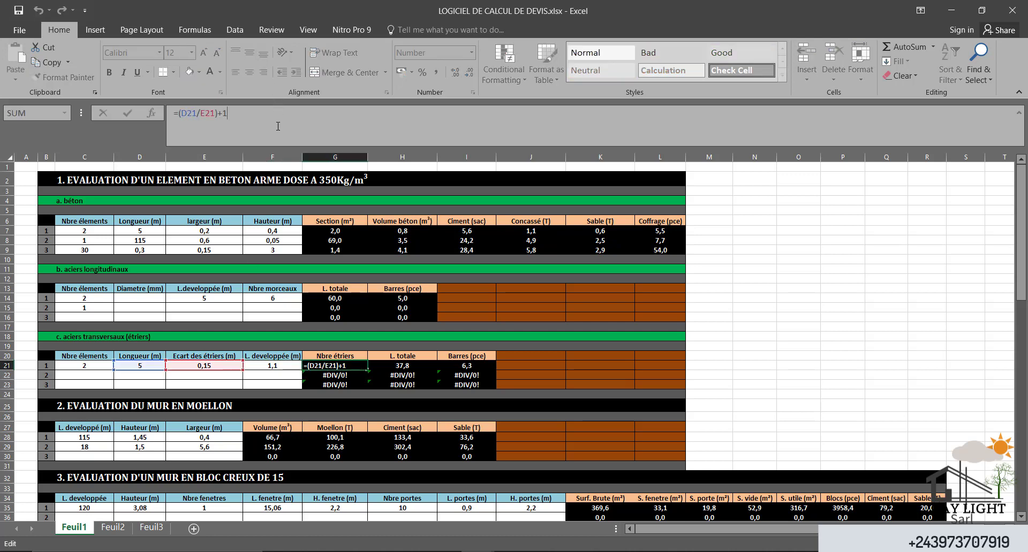
{"action": "key", "text": "Tab"}
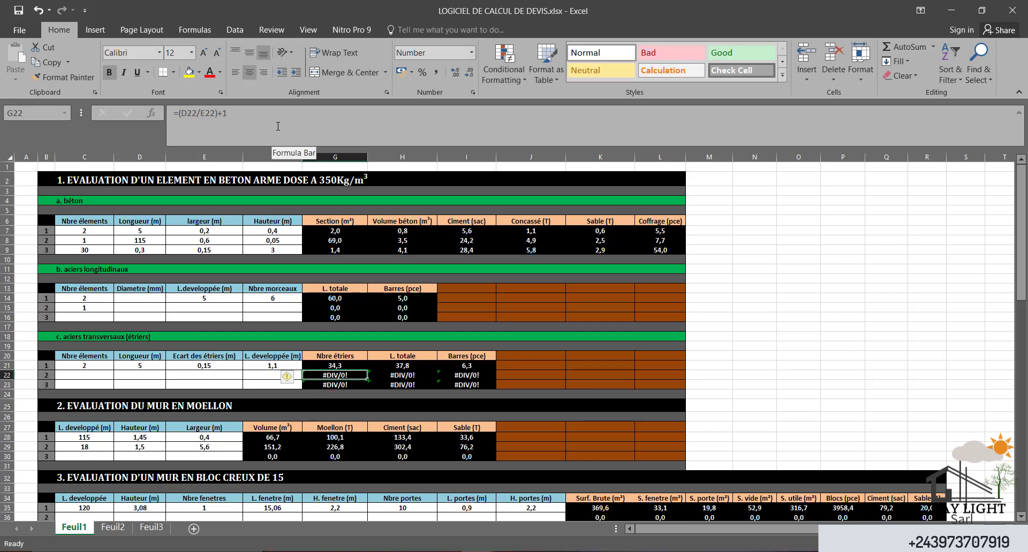
{"action": "type", "text": "=F21*G21"}
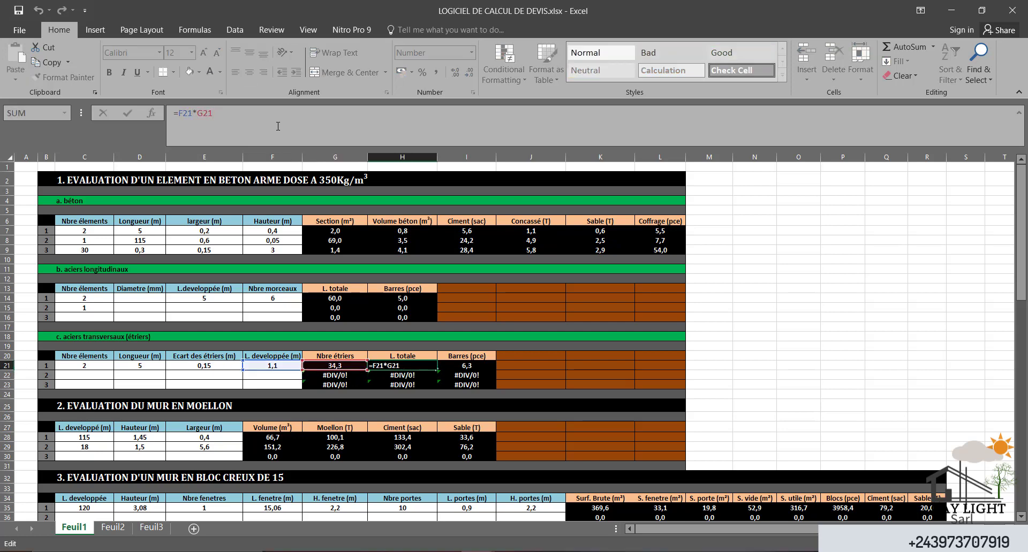
{"action": "key", "text": "ctrl+Return"}
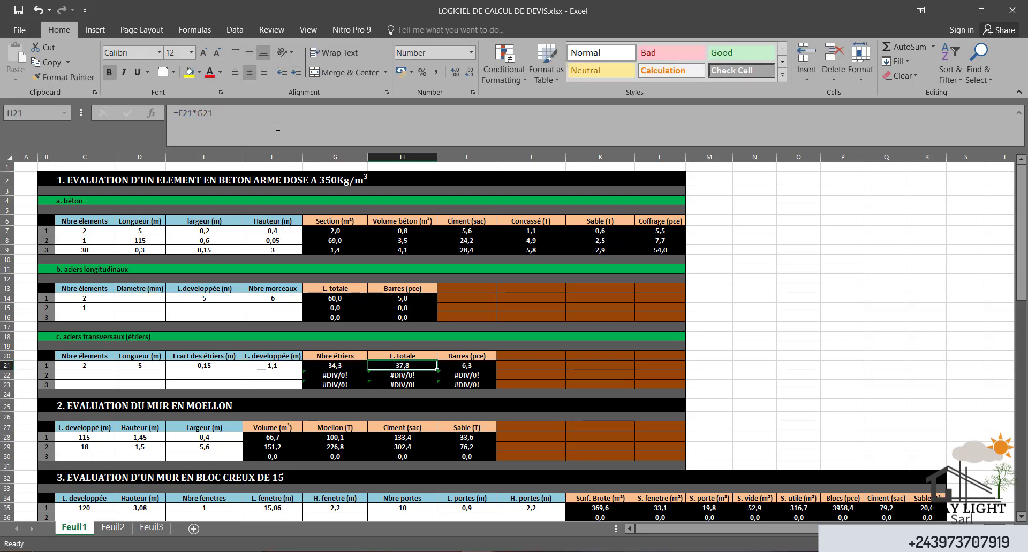
{"action": "left_click", "coordinate": [466, 364]}
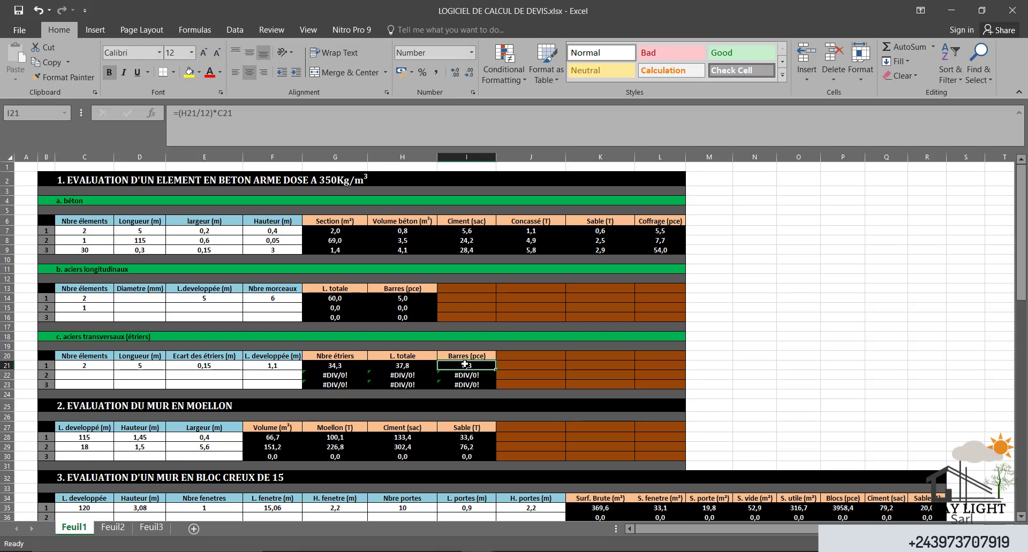
Examine the volume, rubble stone, cement and sand formulas in the first row of the rubble-stone wall table.
{"action": "left_click", "coordinate": [98, 435]}
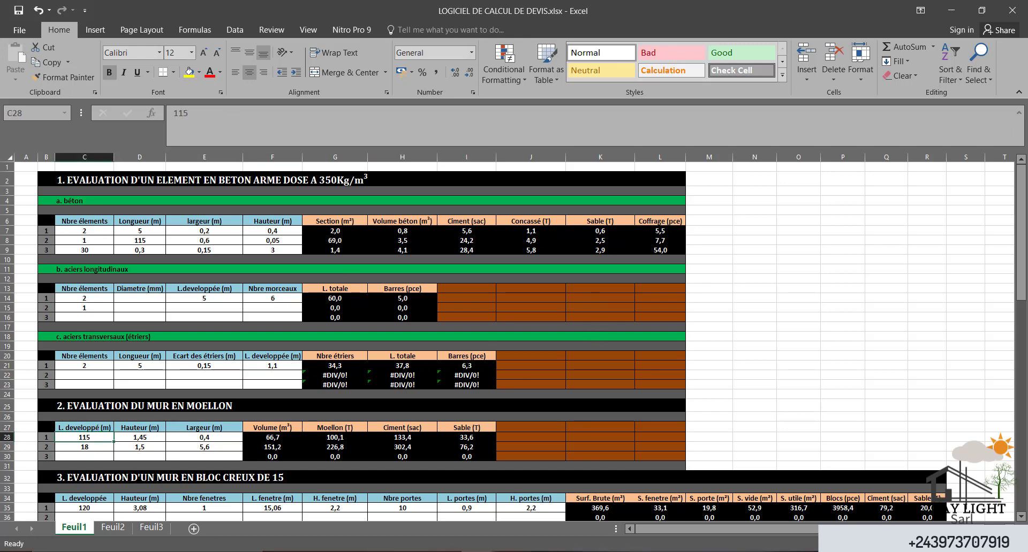
{"action": "left_click_drag", "start_coordinate": [1021, 211], "coordinate": [1020, 250]}
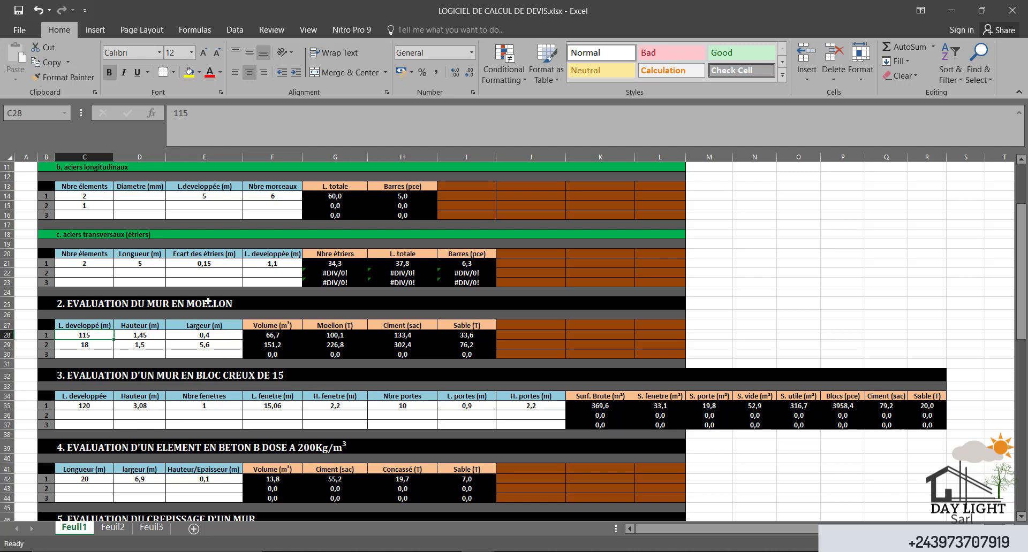
{"action": "left_click", "coordinate": [279, 338]}
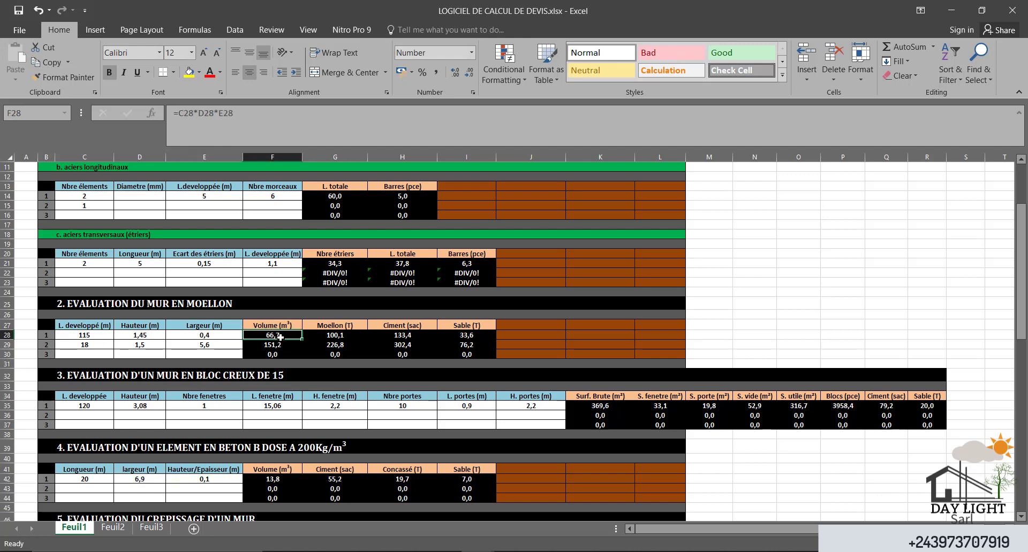
{"action": "left_click", "coordinate": [334, 337]}
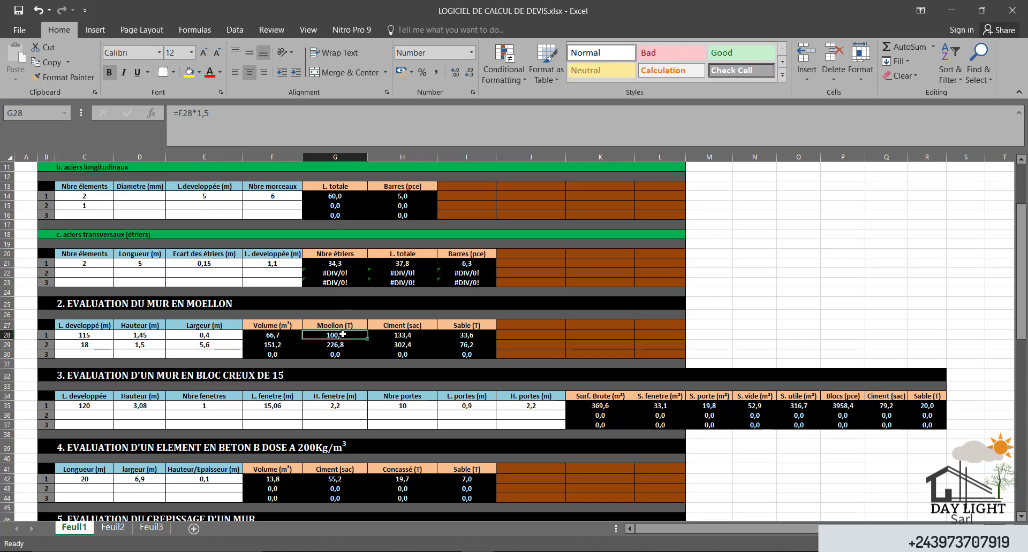
{"action": "left_click", "coordinate": [407, 335]}
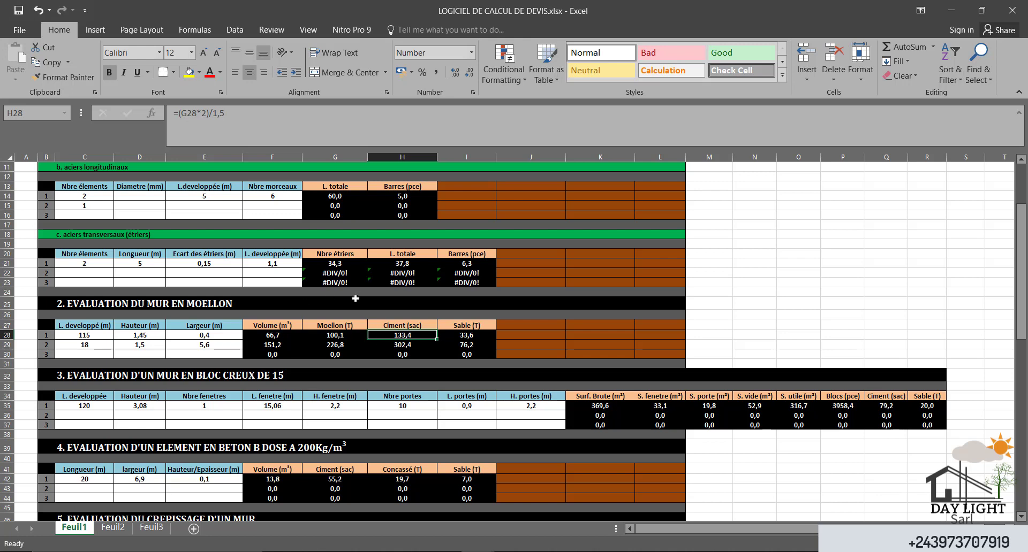
{"action": "left_click", "coordinate": [286, 336]}
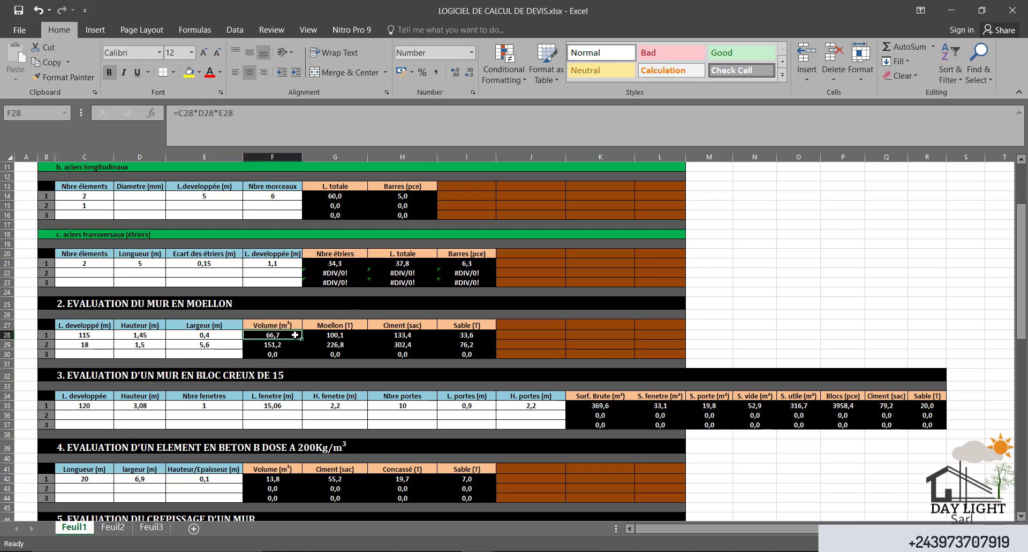
{"action": "left_click", "coordinate": [397, 335]}
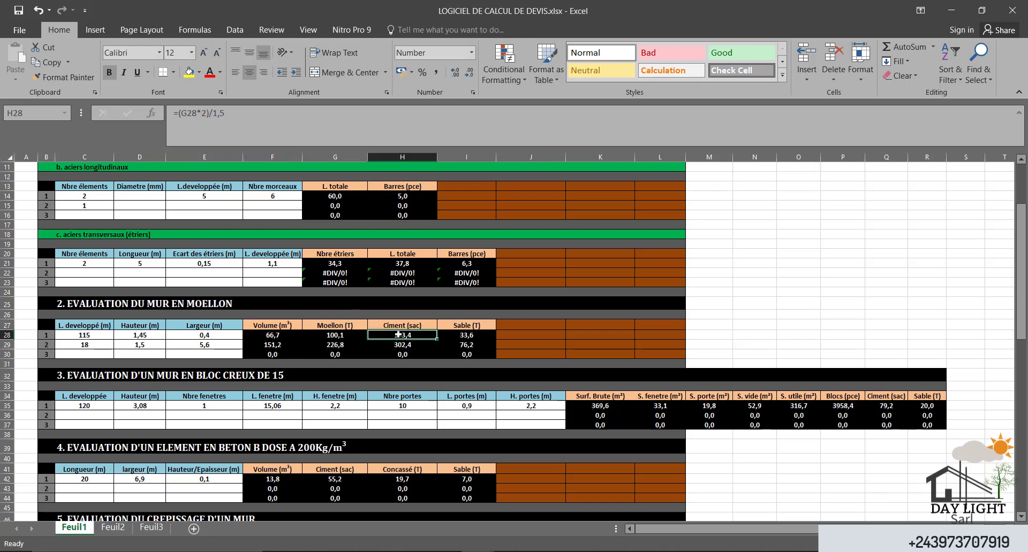
{"action": "left_click", "coordinate": [462, 335]}
{"action": "left_click", "coordinate": [257, 125]}
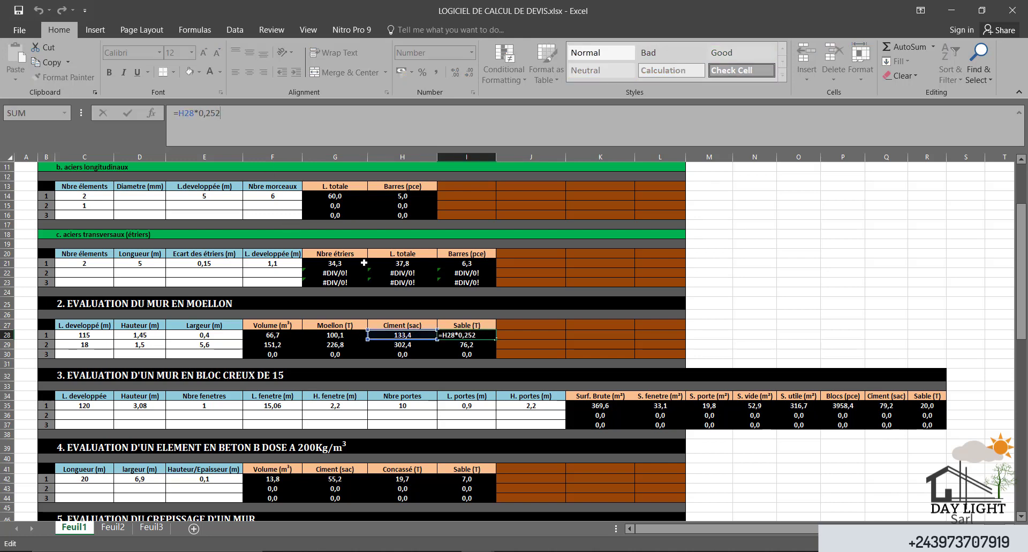
{"action": "key", "text": "Return"}
Look over the remaining estimate tables, from the hollow-block wall through plastering, trusses, joists and slab formwork to the reinforced concrete slab.
{"action": "key", "text": "Down"}
{"action": "key", "text": "Down"}
{"action": "key", "text": "Down"}
{"action": "key", "text": "Down"}
{"action": "key", "text": "Down"}
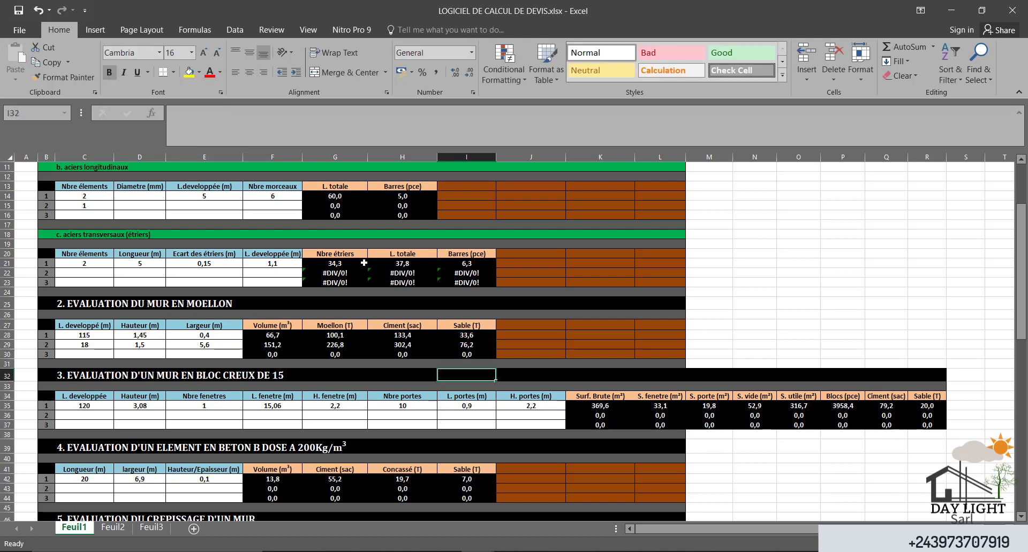
{"action": "left_click", "coordinate": [84, 414]}
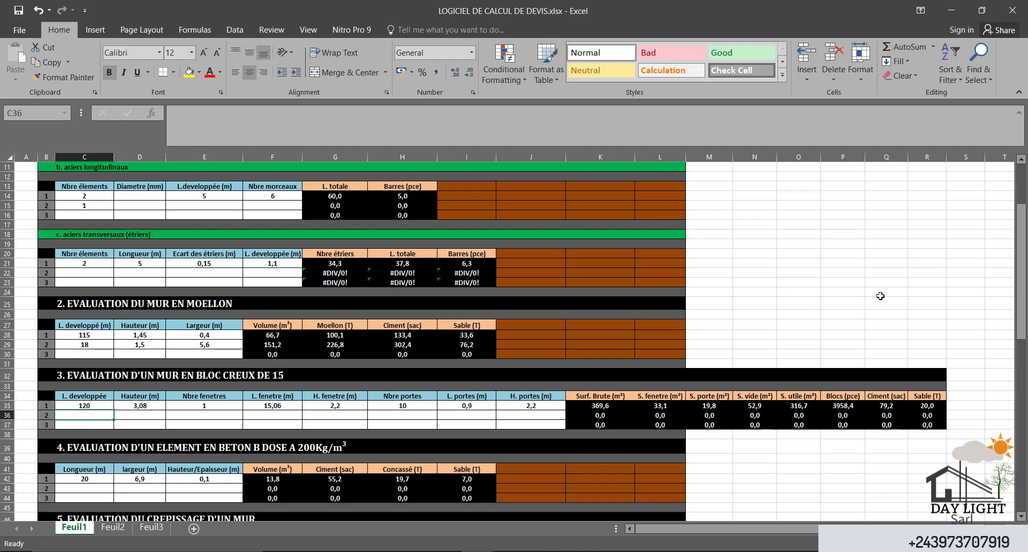
{"action": "scroll", "coordinate": [1023, 271], "scroll_direction": "down", "scroll_amount": 1}
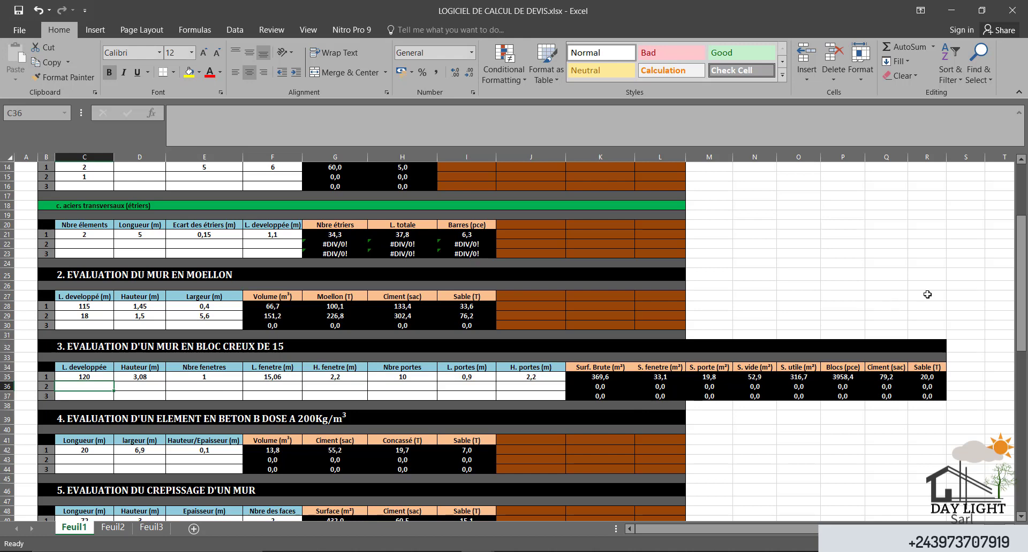
{"action": "left_click_drag", "start_coordinate": [1024, 261], "coordinate": [1024, 286]}
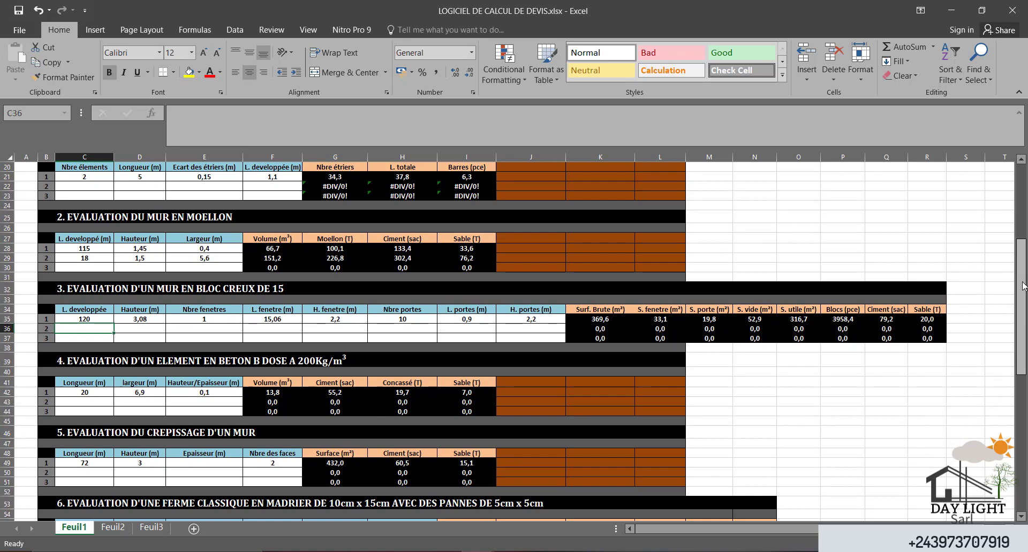
{"action": "left_click_drag", "start_coordinate": [1023, 285], "coordinate": [1017, 417]}
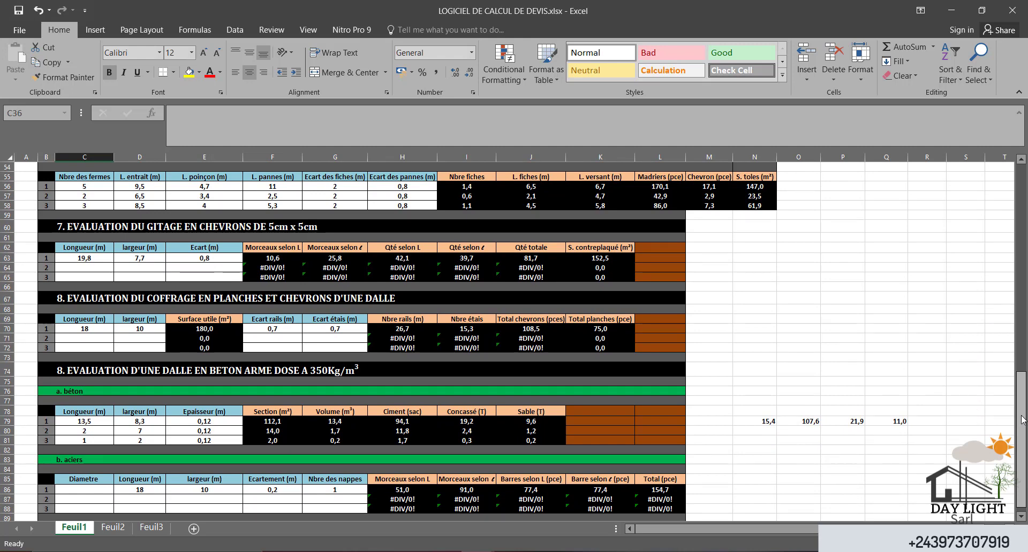
{"action": "left_click_drag", "start_coordinate": [1018, 421], "coordinate": [1022, 442]}
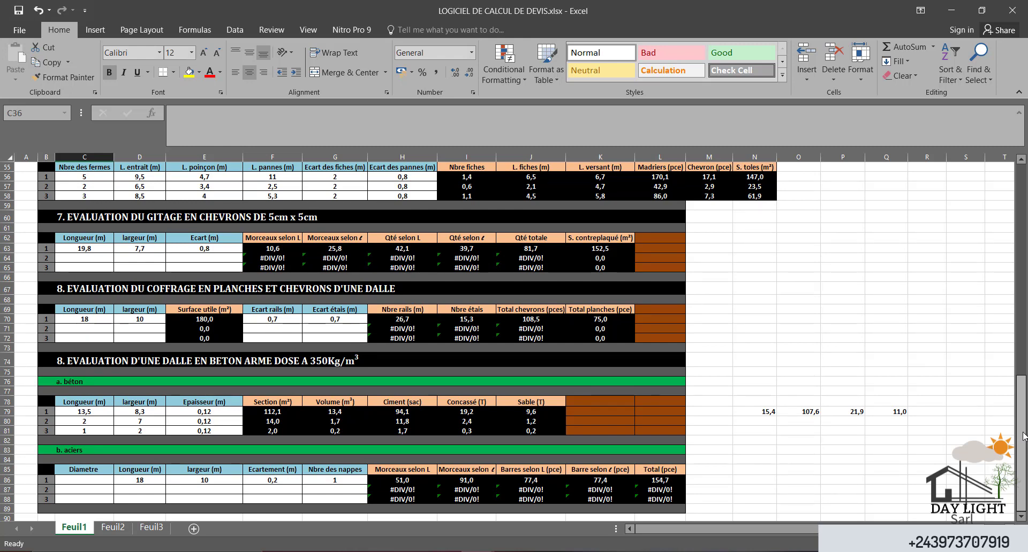
{"action": "left_click_drag", "start_coordinate": [1022, 442], "coordinate": [1025, 384]}
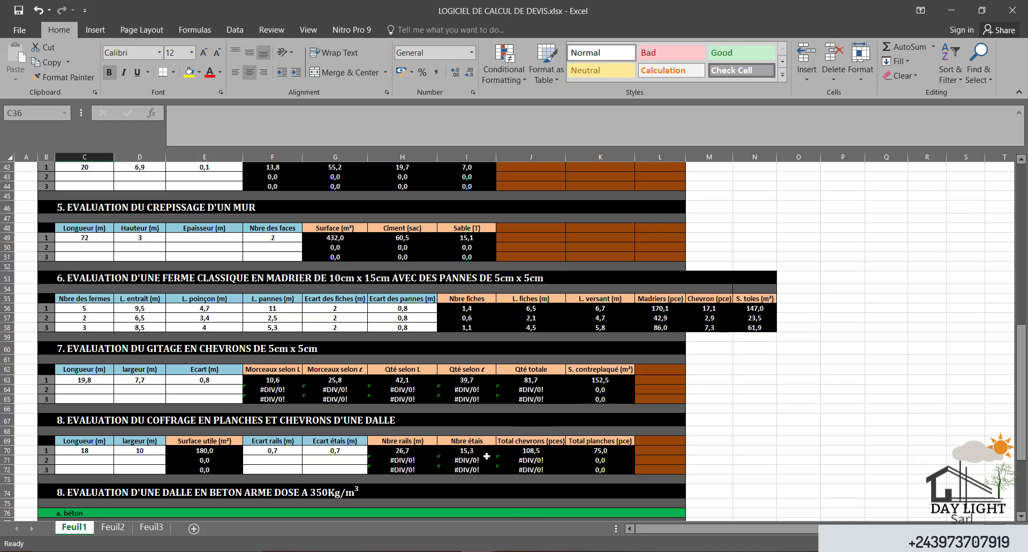
Switch to the gestion_mbudi_complet.xlsx workbook and review the quantities and unit prices in the Maison unifamiliale bill.
{"action": "left_click", "coordinate": [477, 549]}
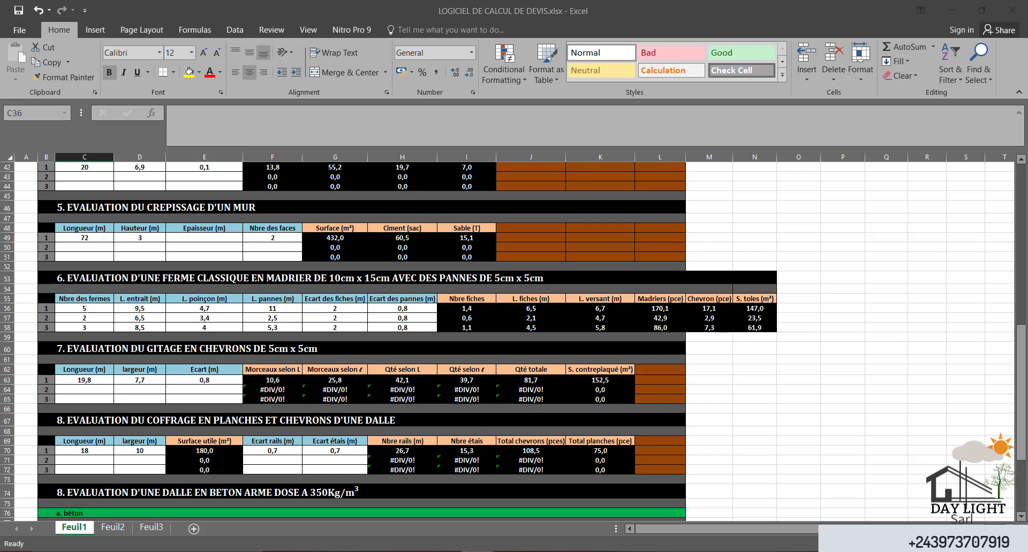
{"action": "left_click", "coordinate": [427, 505]}
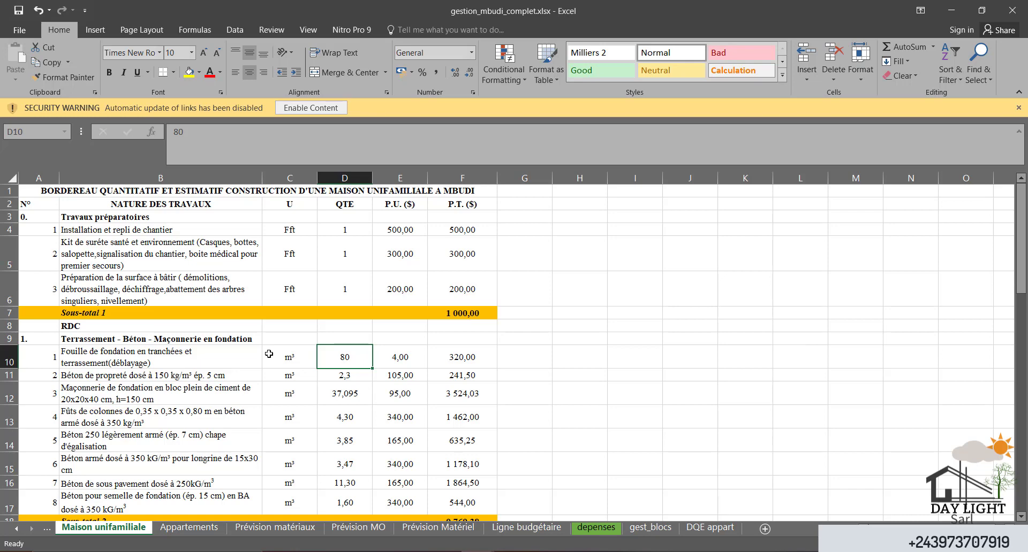
{"action": "left_click", "coordinate": [208, 519]}
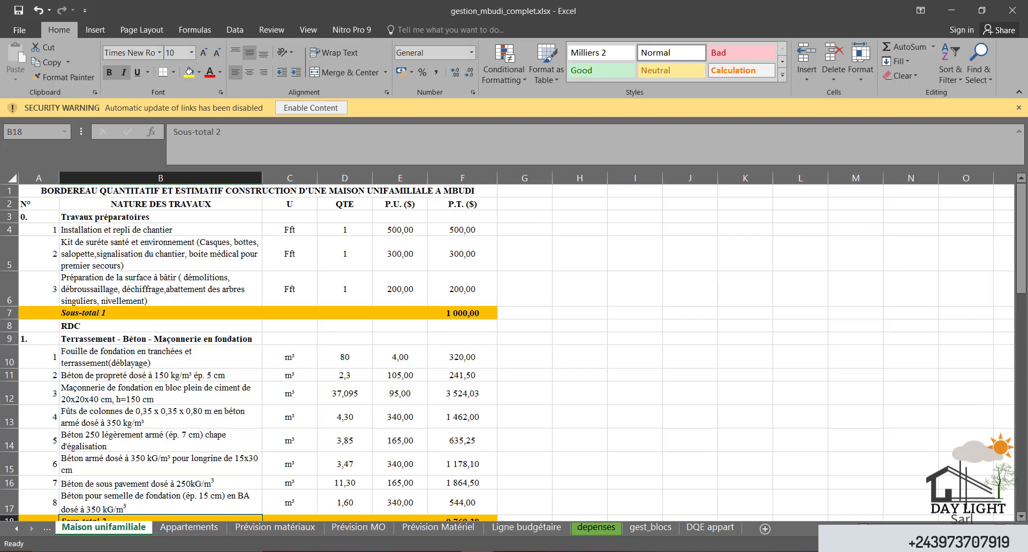
{"action": "scroll", "coordinate": [1024, 281], "scroll_direction": "down", "scroll_amount": 4}
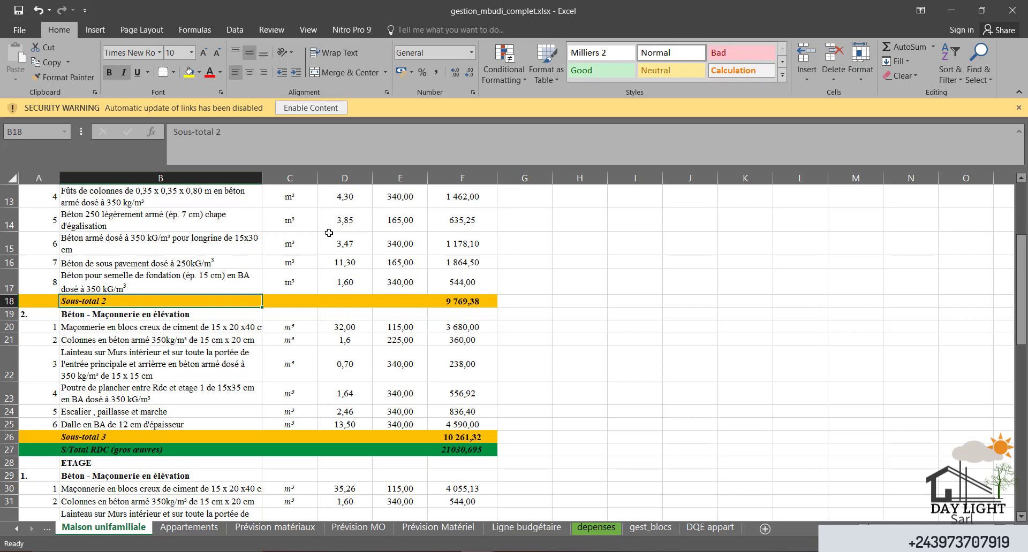
{"action": "left_click", "coordinate": [400, 243]}
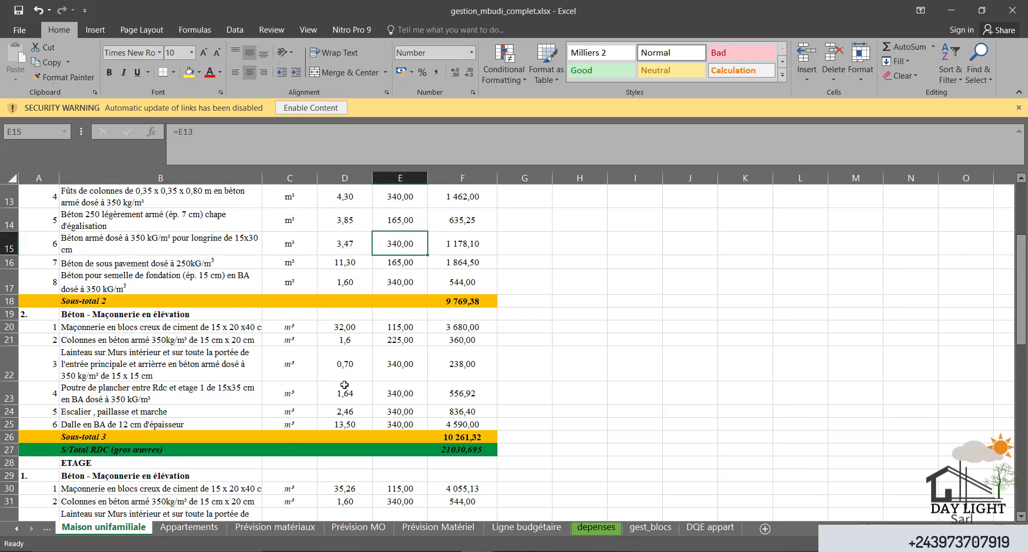
Show the Prévision matériaux sheet and review the material breakdown for the blinding concrete and foundation masonry.
{"action": "left_click", "coordinate": [349, 528]}
{"action": "left_click", "coordinate": [283, 531]}
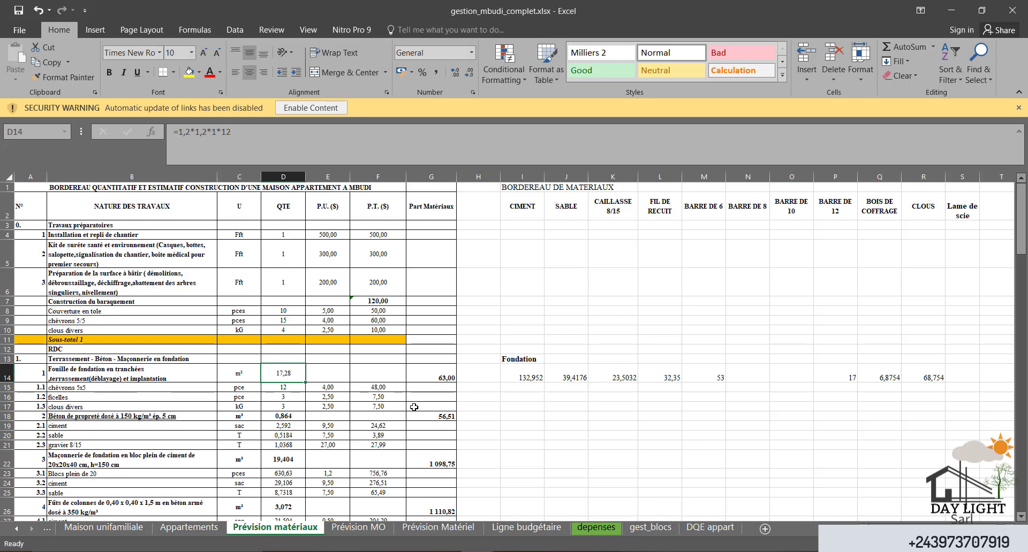
{"action": "left_click", "coordinate": [163, 428]}
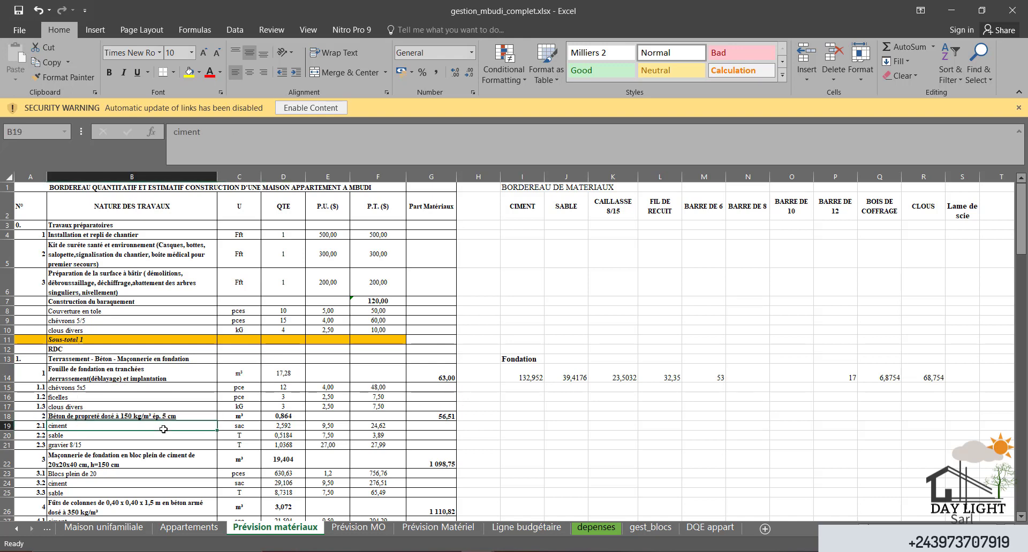
{"action": "left_click", "coordinate": [164, 455]}
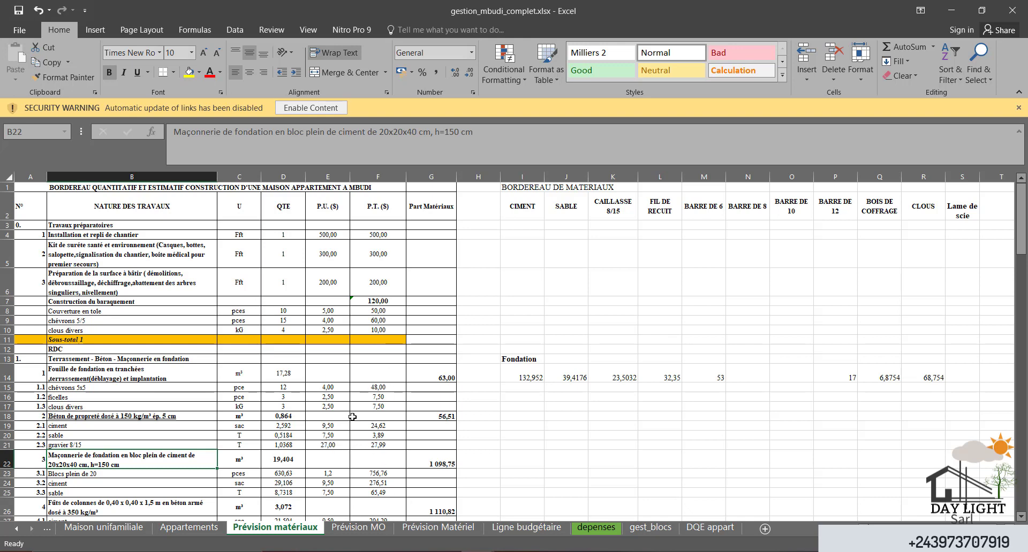
Review the labour durations and rates in the Prévision MO sheet and the tool list and prices in Prévision Matériel.
{"action": "left_click", "coordinate": [359, 528]}
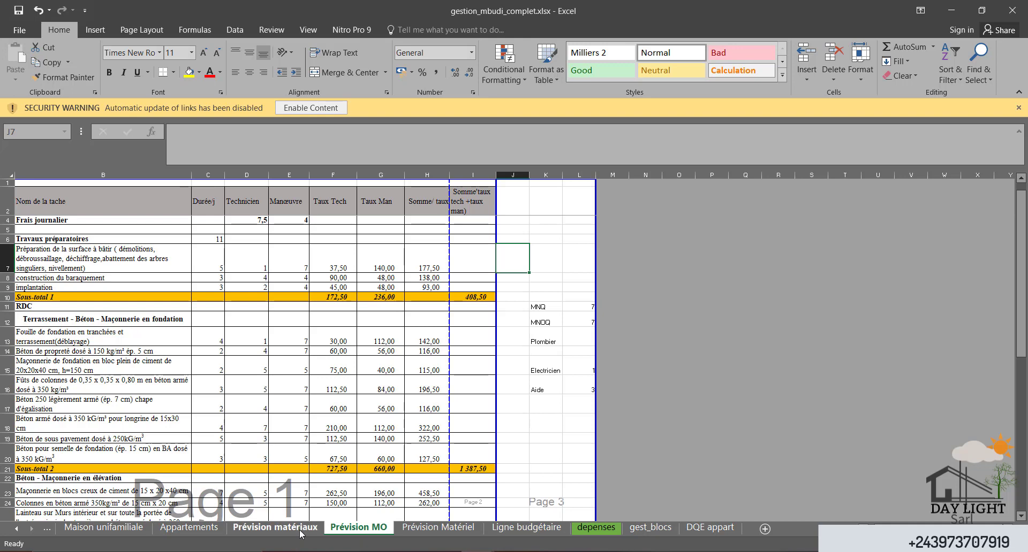
{"action": "left_click", "coordinate": [275, 528]}
{"action": "left_click", "coordinate": [381, 528]}
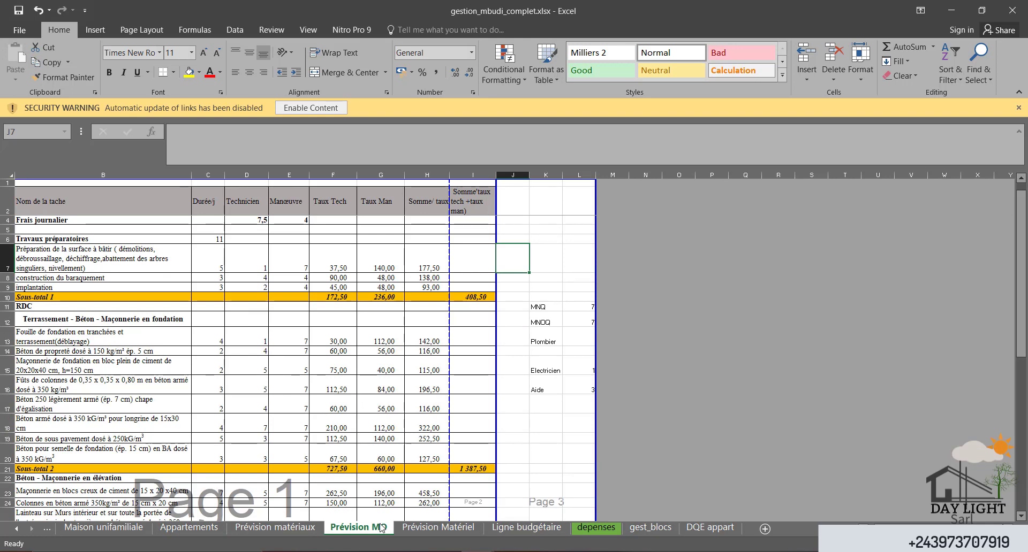
{"action": "left_click", "coordinate": [416, 529]}
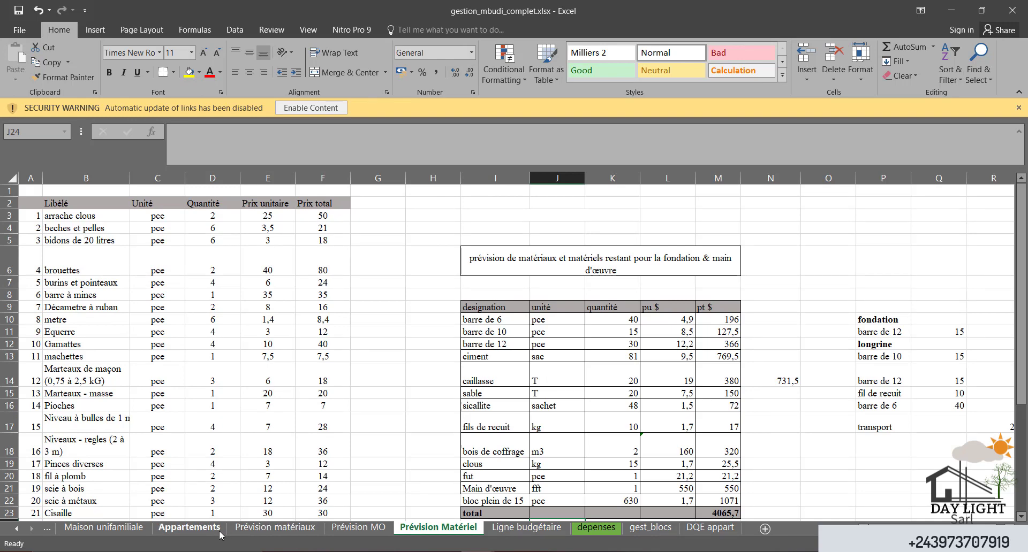
Examine the Ligne budgétaire sheet and relate its forecast columns to the Prévision Matériel, Prévision MO and Prévision matériaux sheets.
{"action": "left_click", "coordinate": [511, 530]}
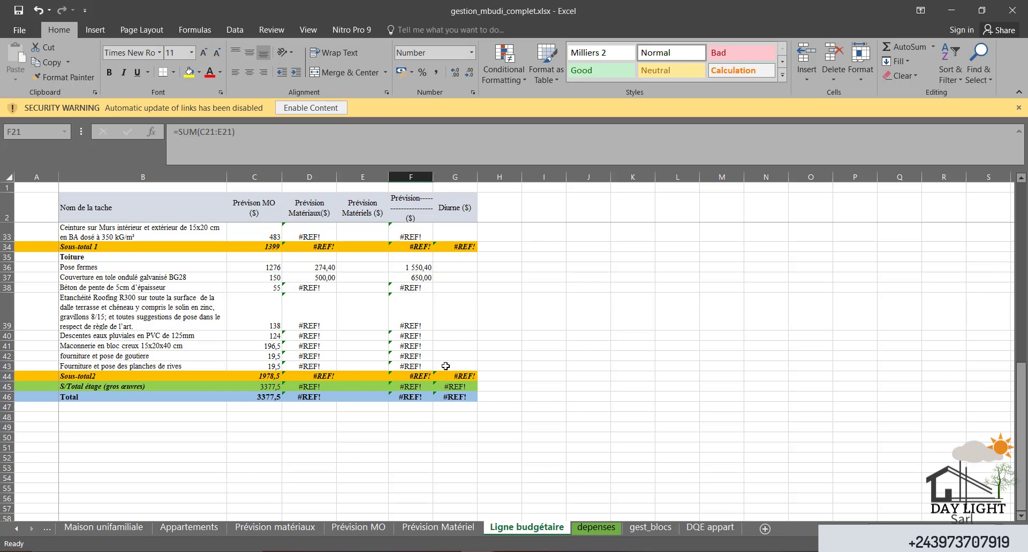
{"action": "left_click", "coordinate": [453, 528]}
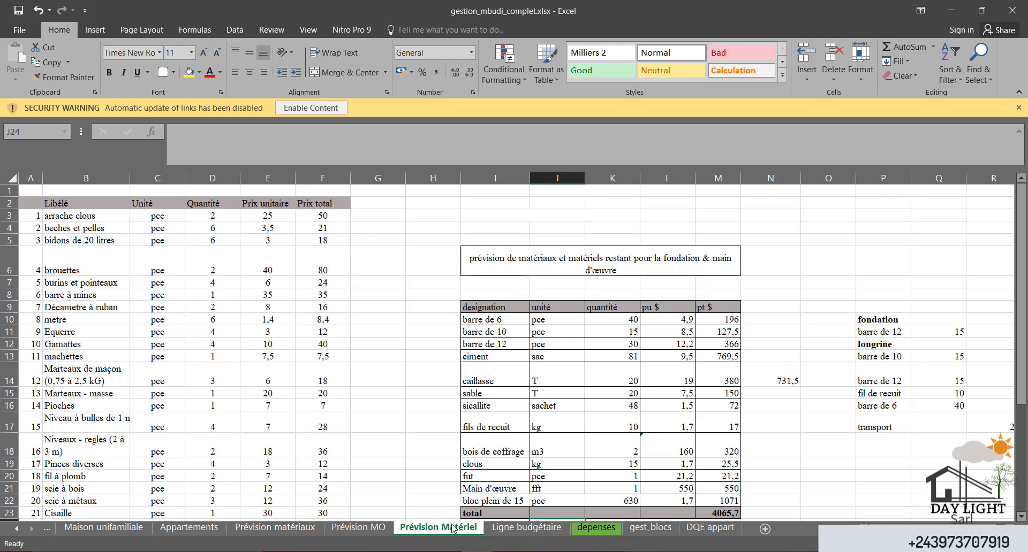
{"action": "left_click", "coordinate": [358, 528]}
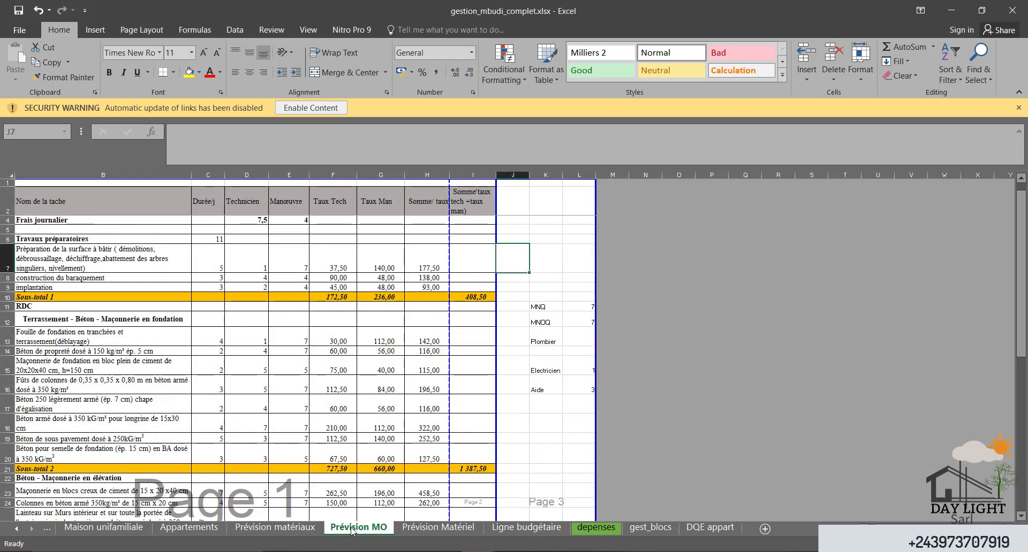
{"action": "left_click", "coordinate": [290, 528]}
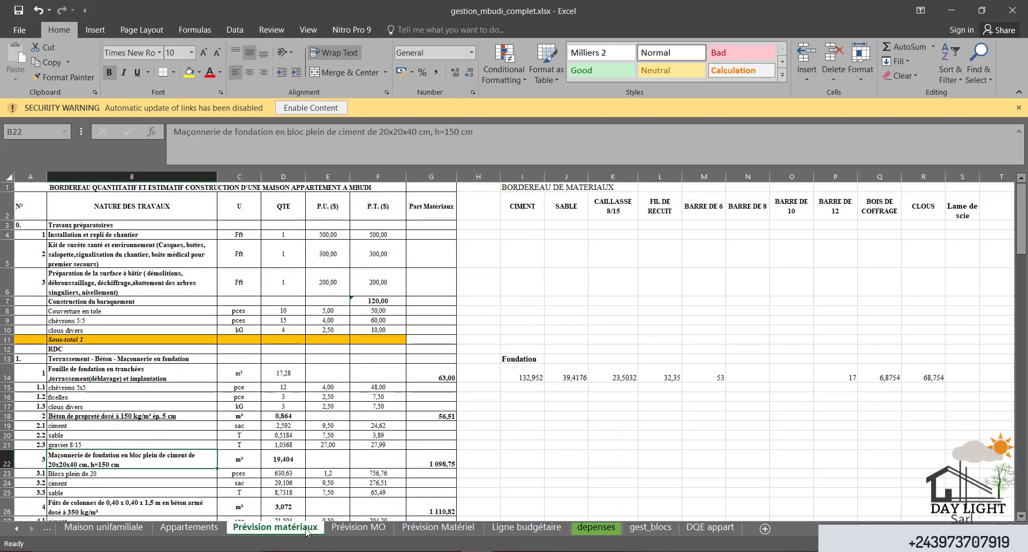
{"action": "left_click", "coordinate": [335, 530]}
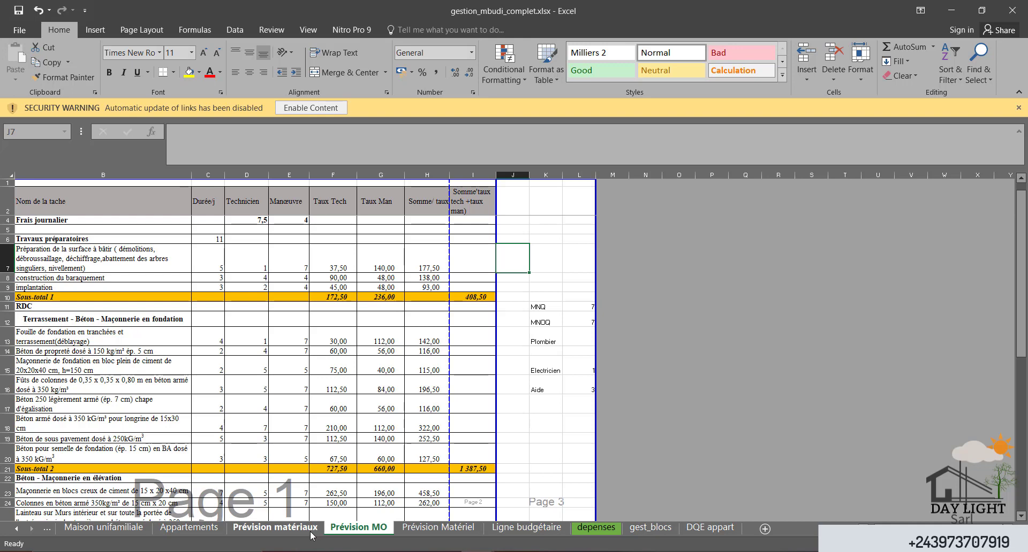
{"action": "left_click", "coordinate": [317, 530]}
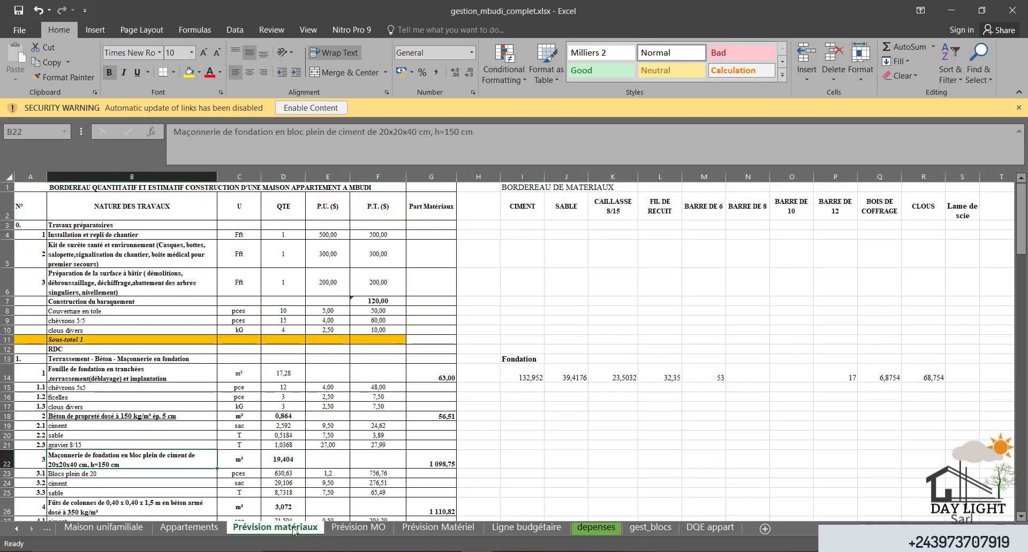
{"action": "left_click", "coordinate": [344, 529]}
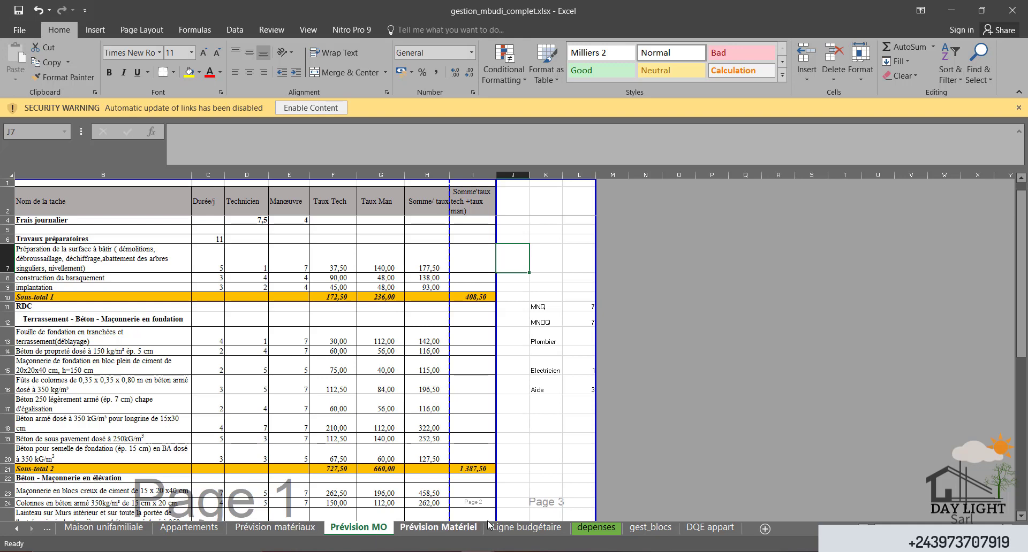
{"action": "left_click", "coordinate": [524, 530]}
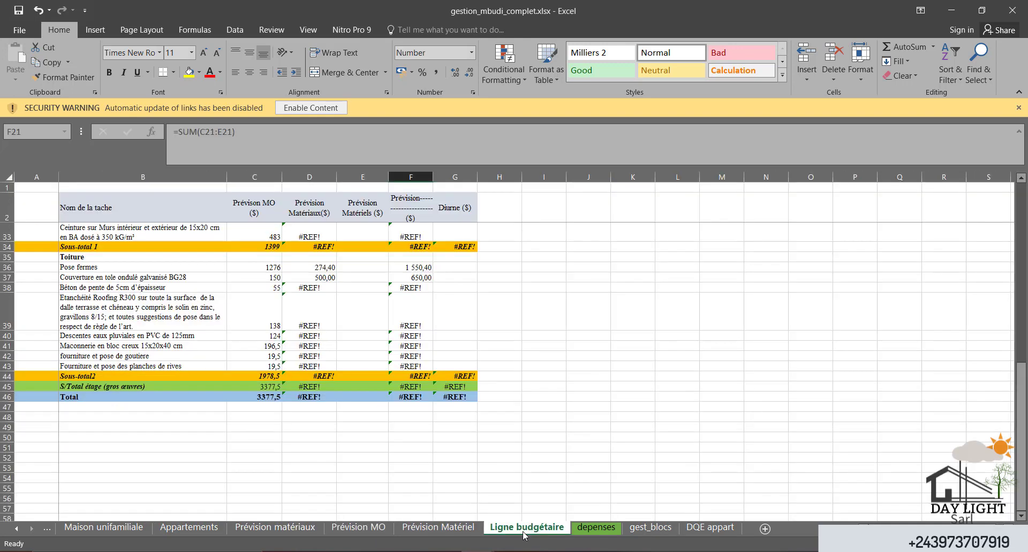
Look through the dated cash-book entries of the weekly financial report in the depenses sheet.
{"action": "left_click", "coordinate": [598, 529]}
{"action": "left_click_drag", "start_coordinate": [1022, 320], "coordinate": [1023, 208]}
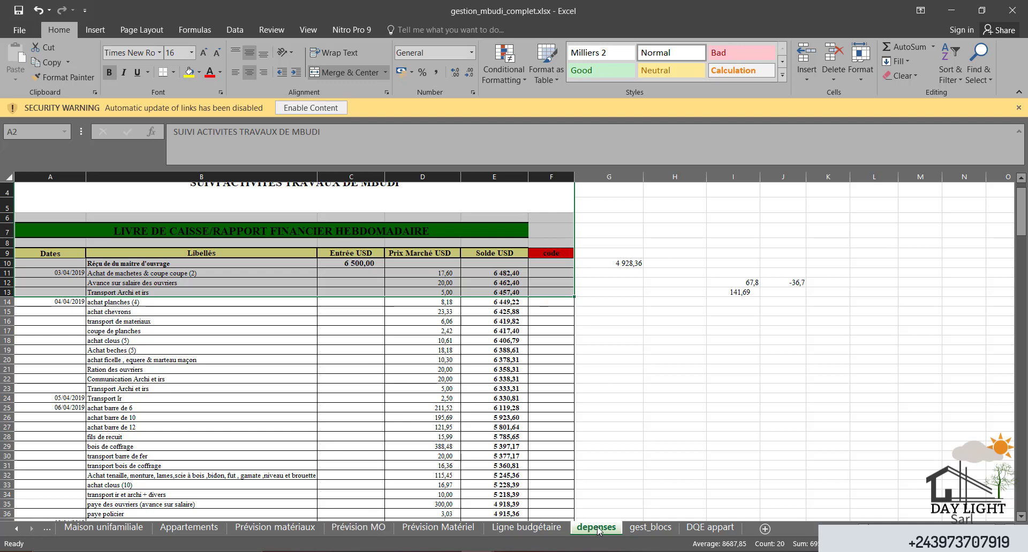
Revisit the labour, materials and equipment forecasts in the Prévision MO, Prévision matériaux and Prévision Matériel sheets.
{"action": "left_click", "coordinate": [375, 528]}
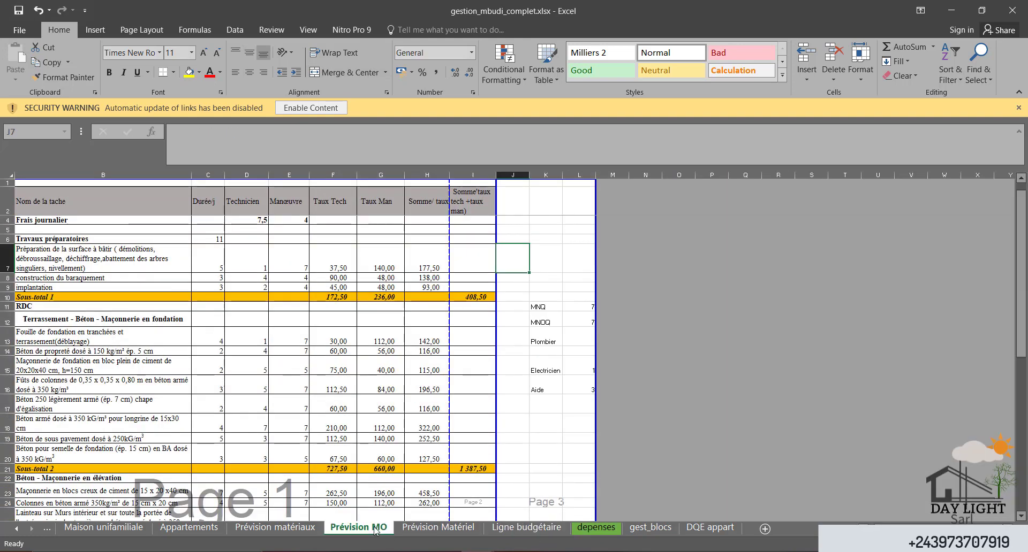
{"action": "left_click", "coordinate": [303, 527]}
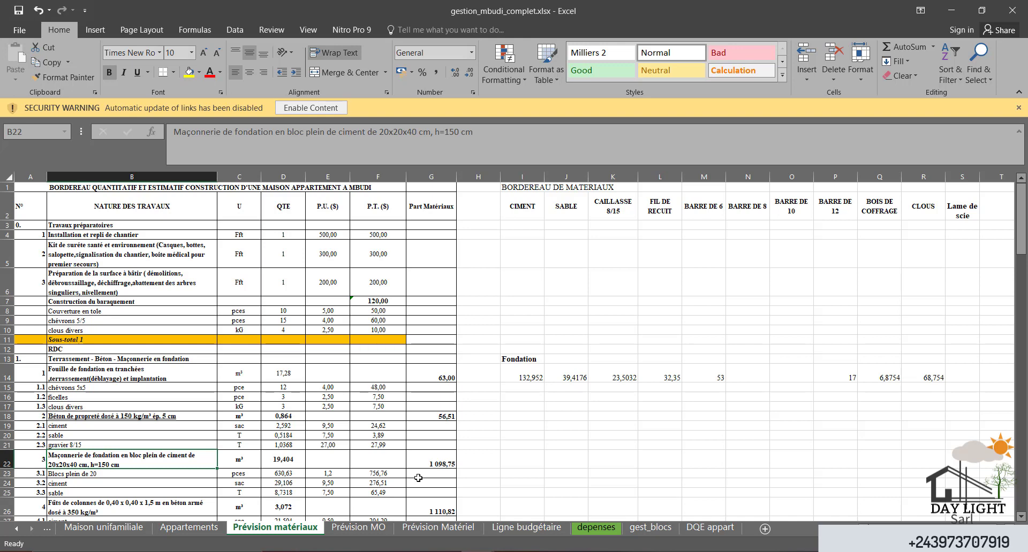
{"action": "left_click", "coordinate": [359, 526]}
{"action": "left_click", "coordinate": [424, 529]}
{"action": "left_click", "coordinate": [379, 530]}
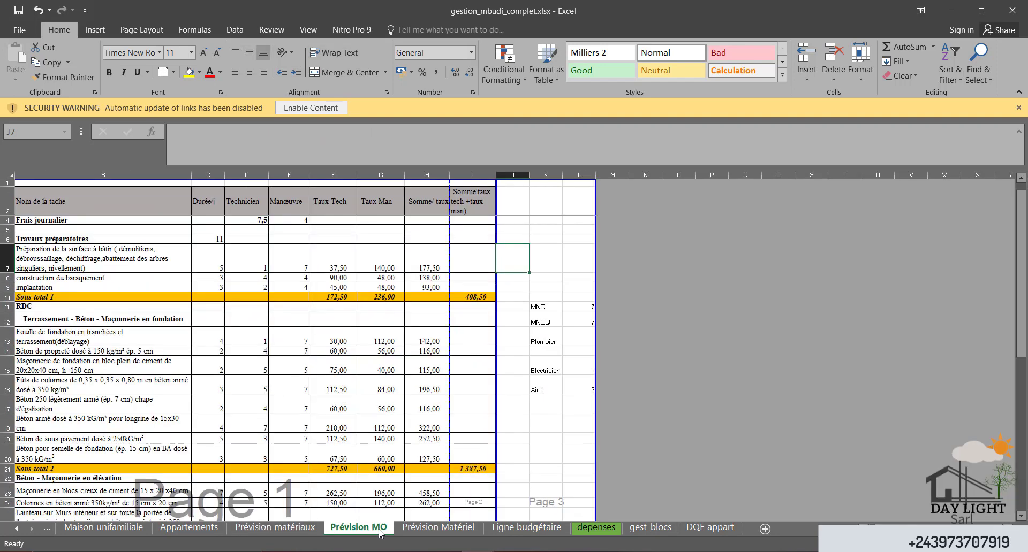